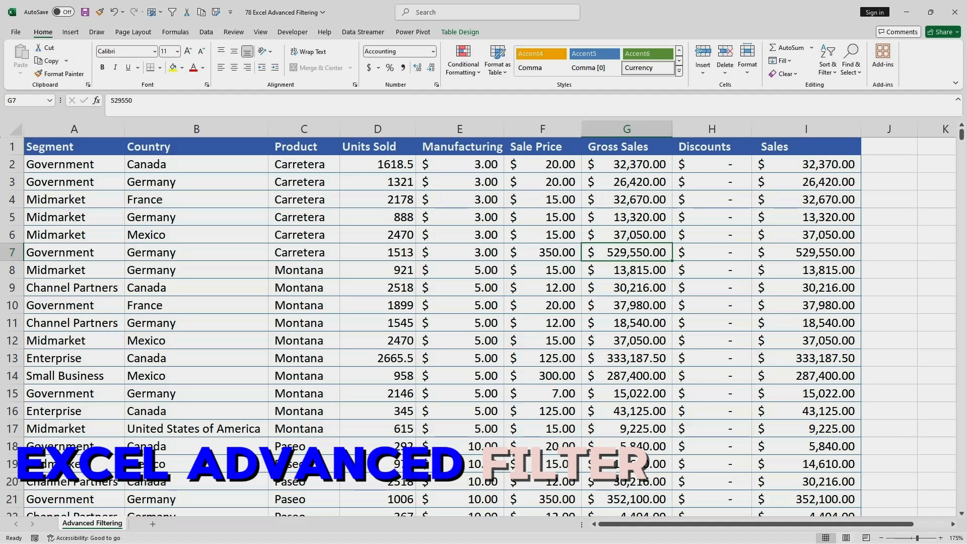
Examine the header row A1:I1 and the Sales column of the sales table.
key(ctrl+Home)
key(ctrl+shift+Right)
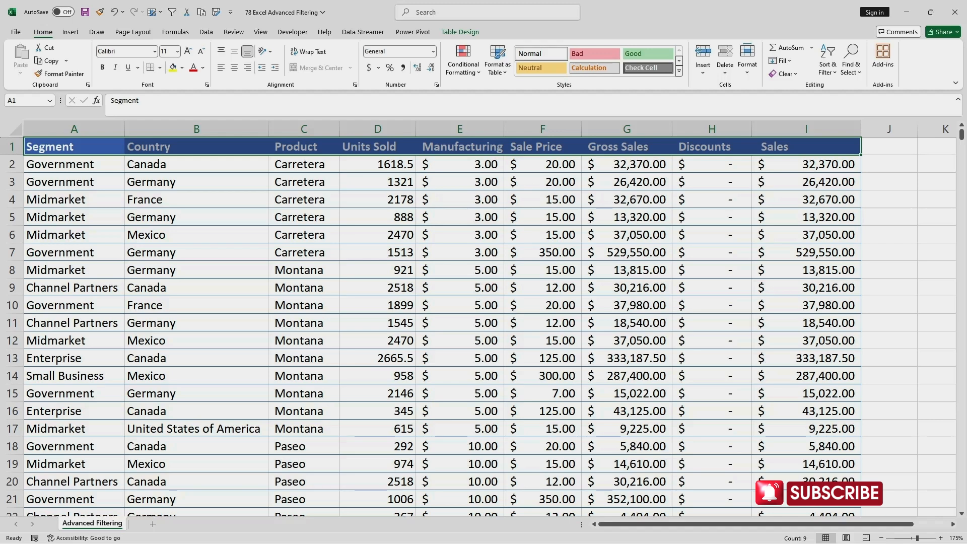
click(807, 147)
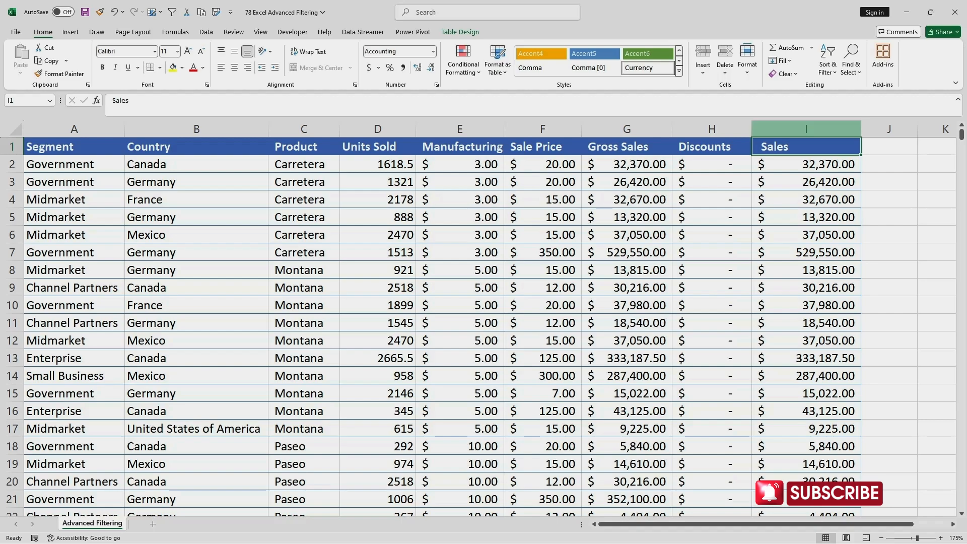
click(807, 129)
Total the Sales column directly below the table by entering =SUM(I2:I701) in cell I702.
scroll(806, 323, down, 12)
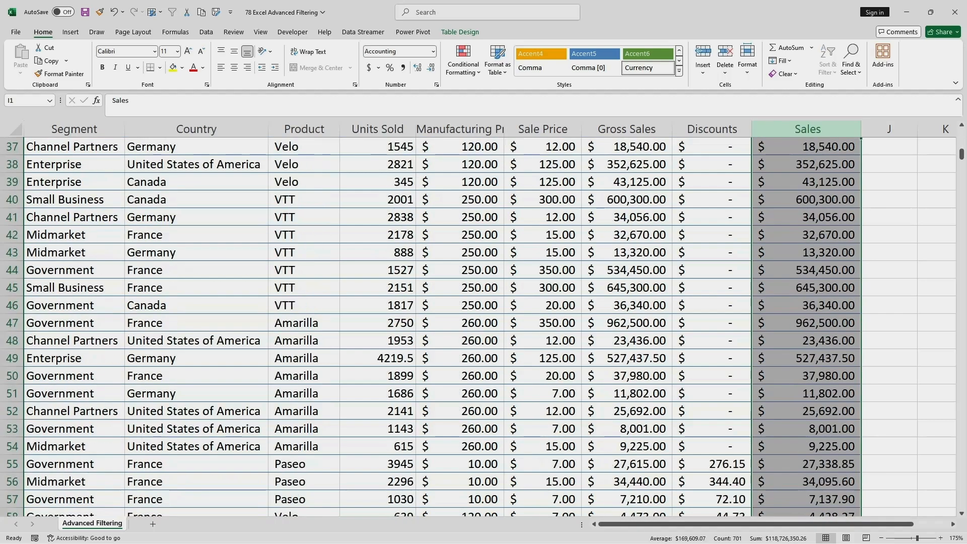
drag(962, 155, 962, 504)
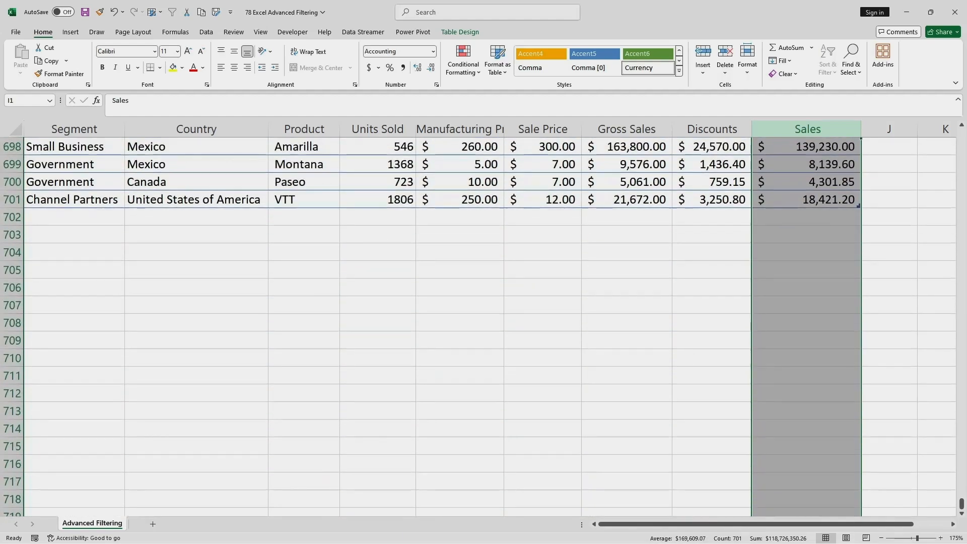
double_click(806, 217)
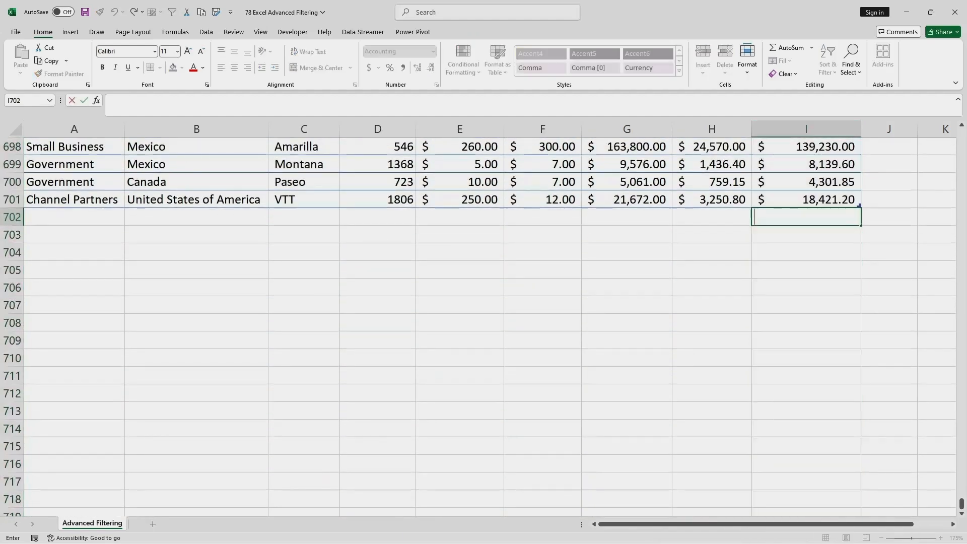
text(=SUM()
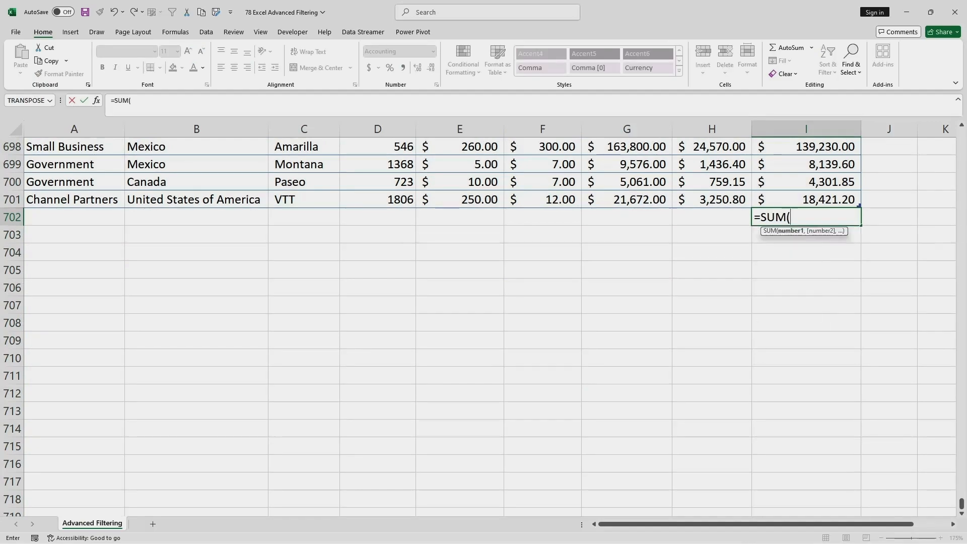
key(Up)
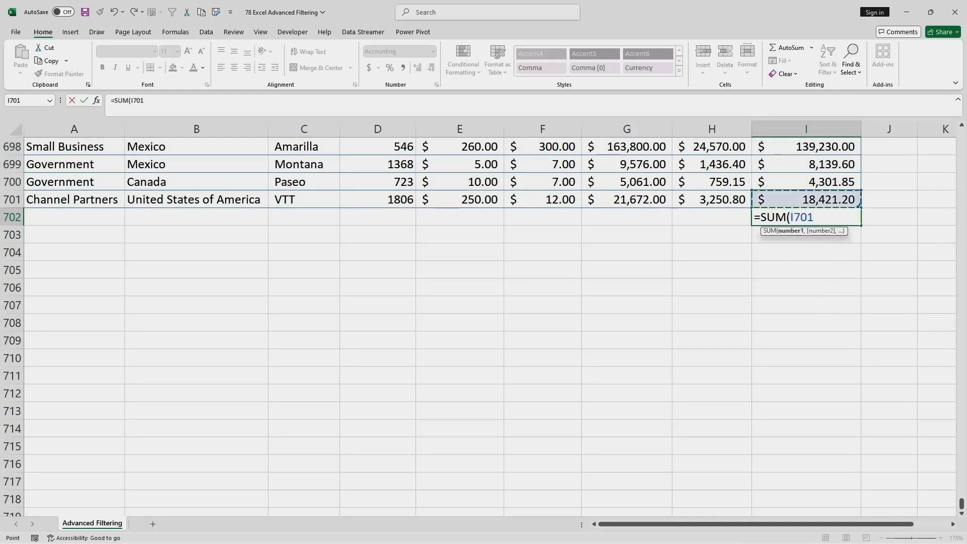
key(shift+Up)
key(shift+Up)
key(shift+Up)
key(shift+Up)
key(shift+Up)
key(shift+Up)
key(shift+Up)
key(shift+Up)
key(shift+Up)
key(shift+Up)
key(shift+Up)
key(shift+Up)
key(shift+Up)
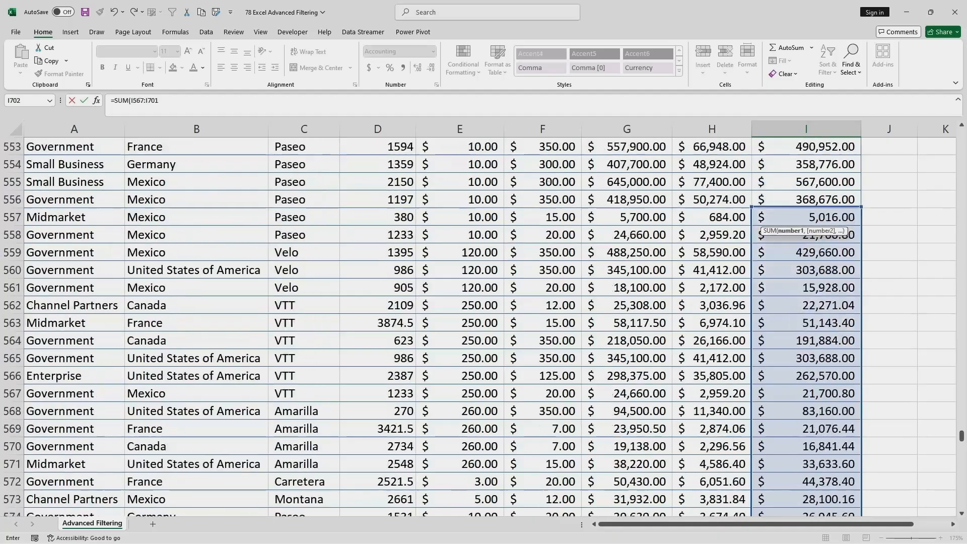
key(shift+Up)
key(shift+Up)
key(shift+Up)
key(shift+Up)
key(shift+Up)
key(shift+Up)
key(shift+Up)
key(shift+Up)
key(shift+Up)
key(shift+Up)
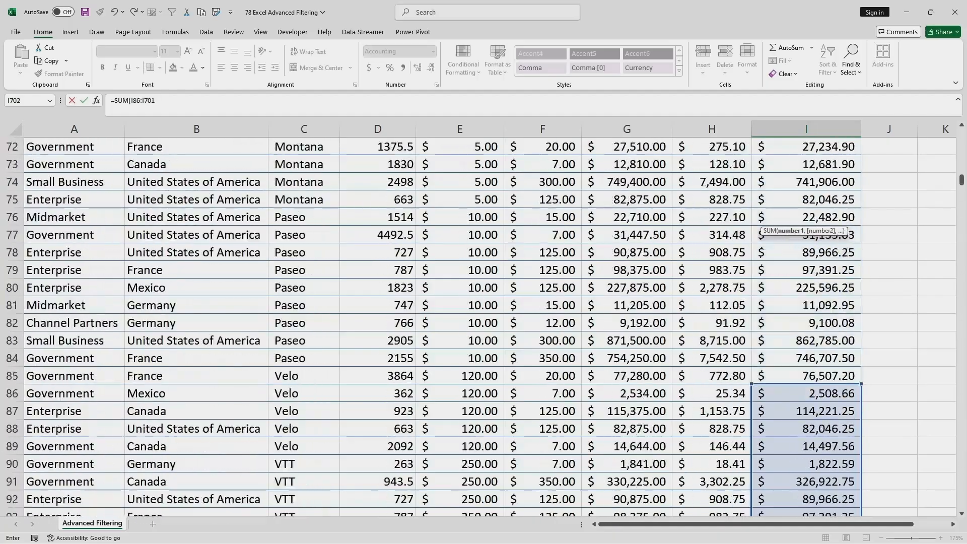
key(shift+Down)
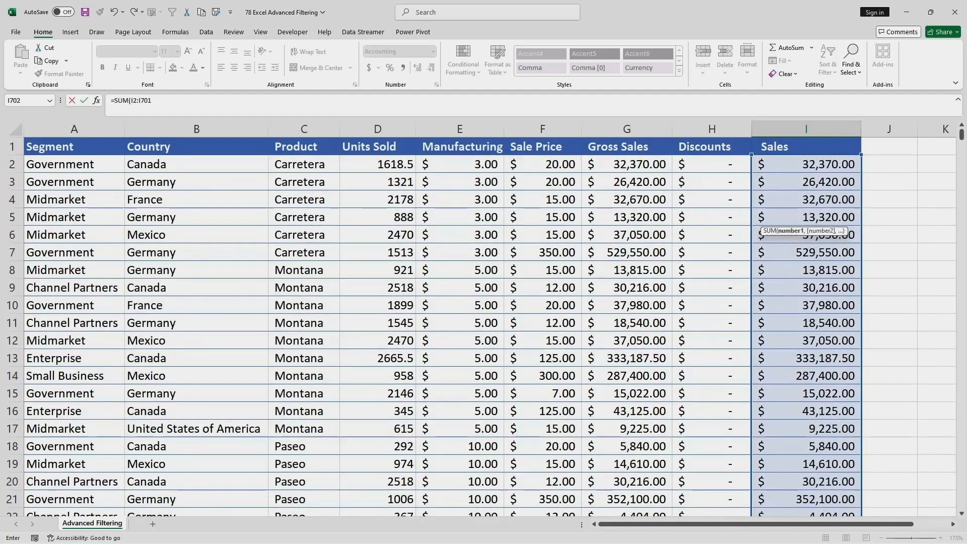
click(152, 101)
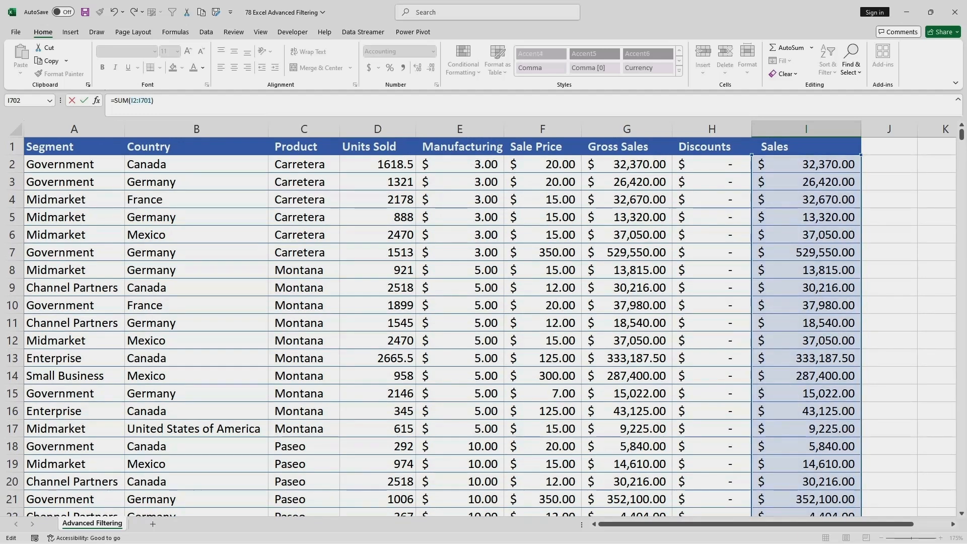
key(Return)
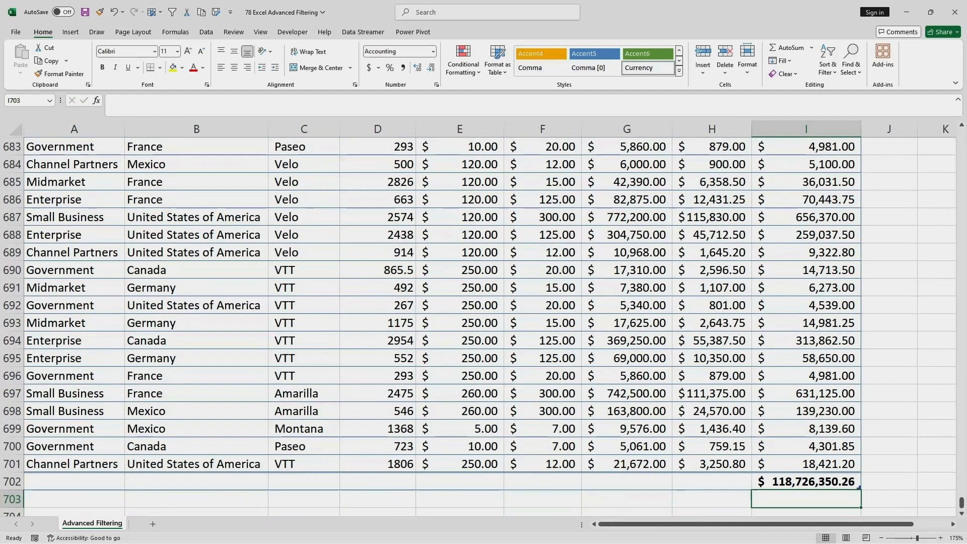
click(859, 488)
scroll(860, 487, down, 3)
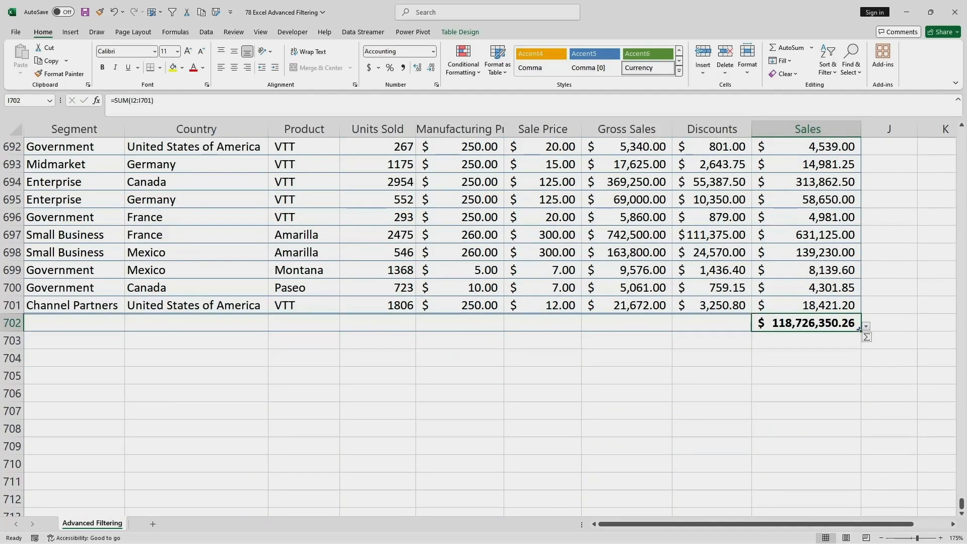
Turn on filtering for the table's header row, A1:I1.
scroll(859, 328, up, 12)
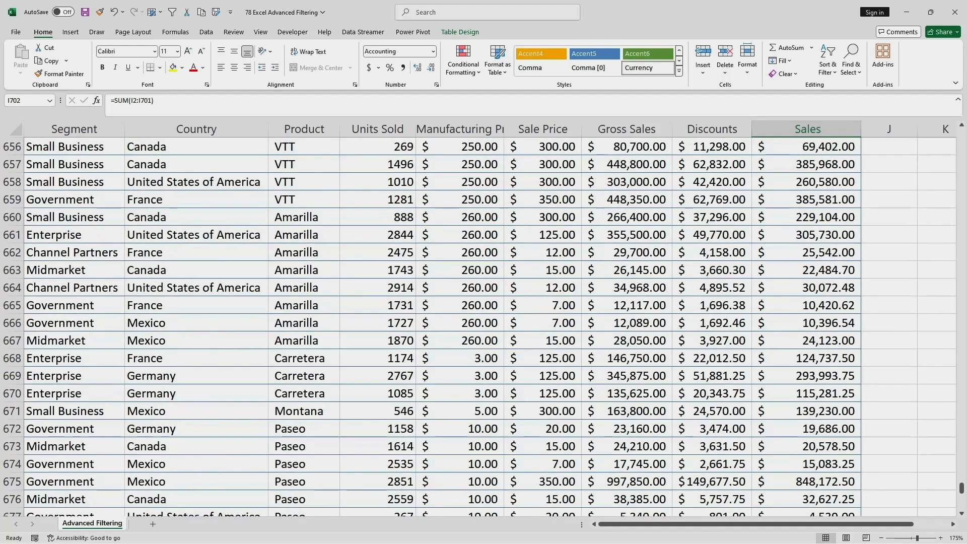
drag(962, 489, 962, 132)
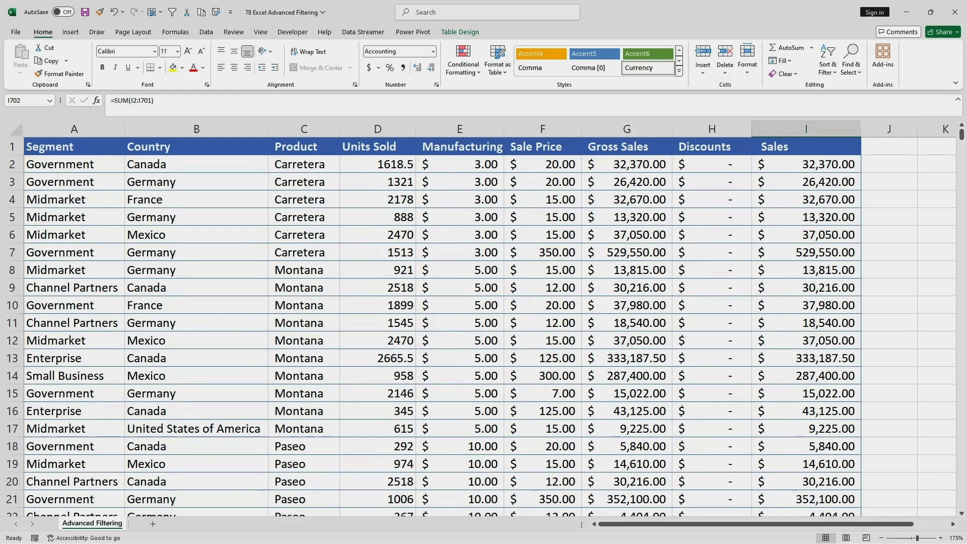
drag(50, 147, 806, 147)
click(206, 32)
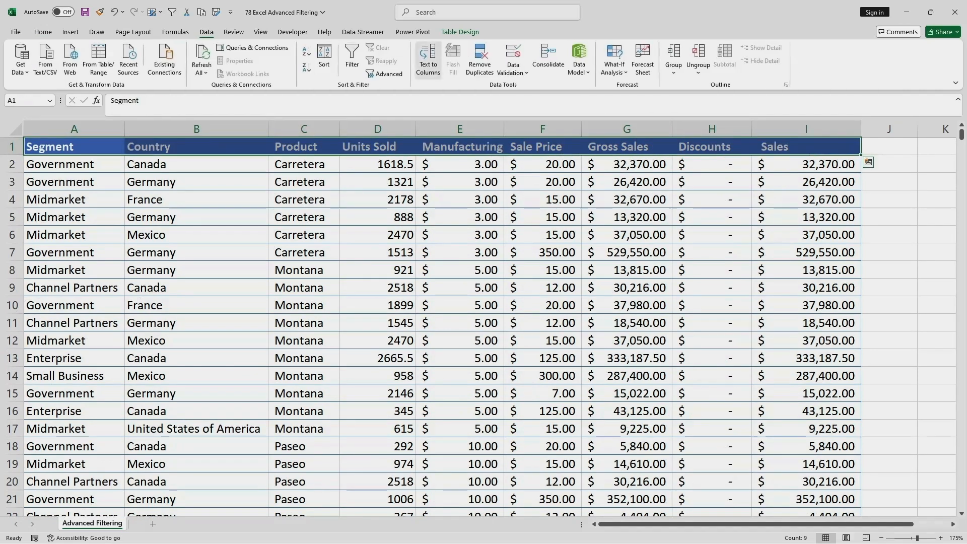
click(352, 58)
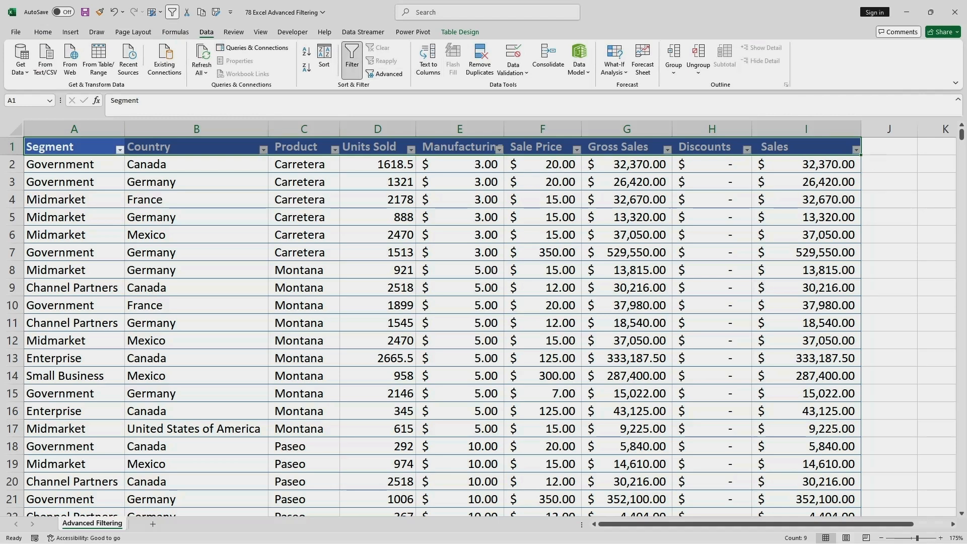
Filter the Country column to show only Canada.
click(264, 150)
click(164, 282)
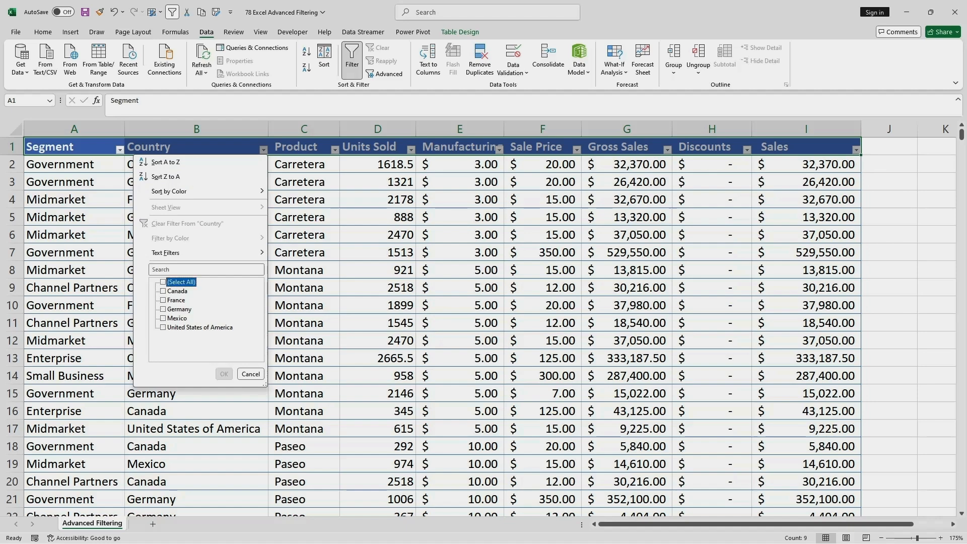
click(163, 291)
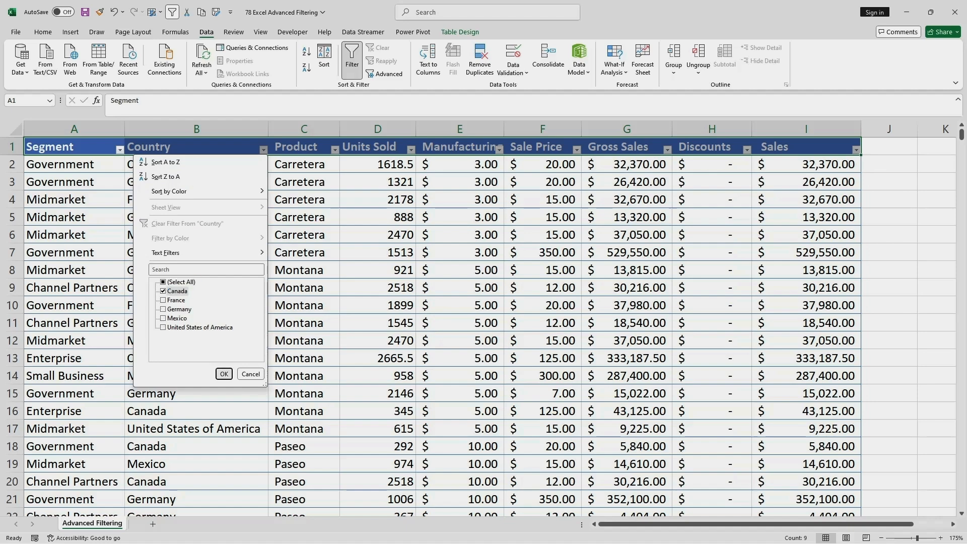
click(224, 374)
Sum the Sales column of the filtered table by entering =SUM(I2:I700) in cell I704.
scroll(483, 327, down, 20)
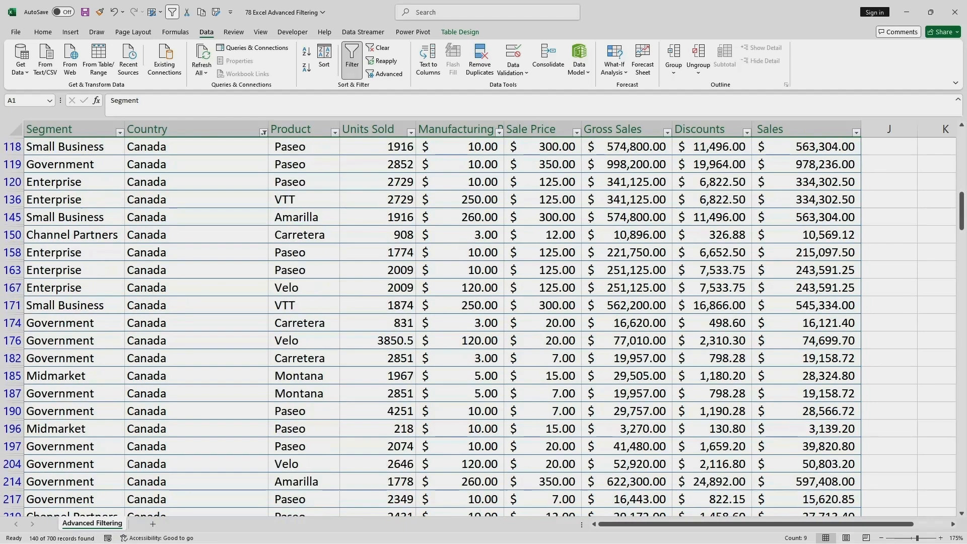
scroll(483, 328, down, 20)
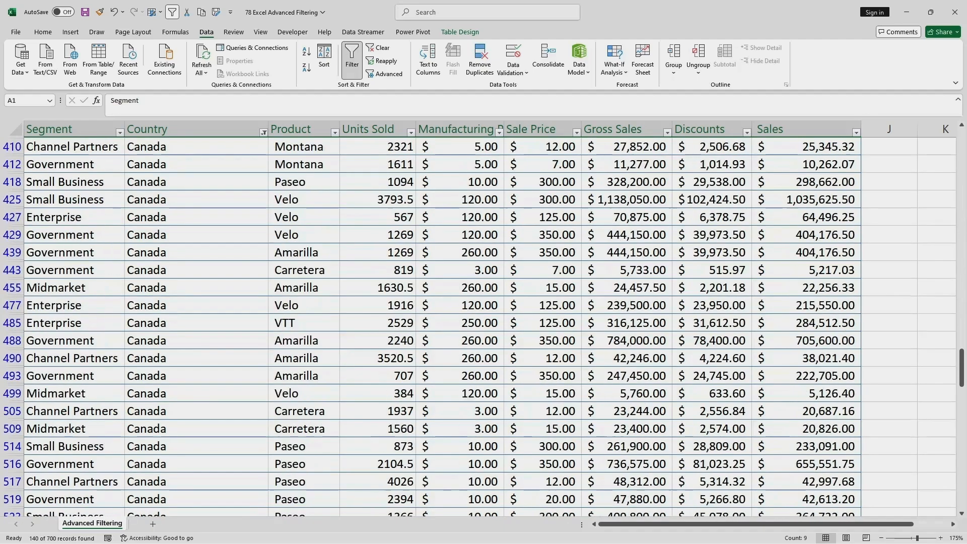
scroll(483, 327, down, 4)
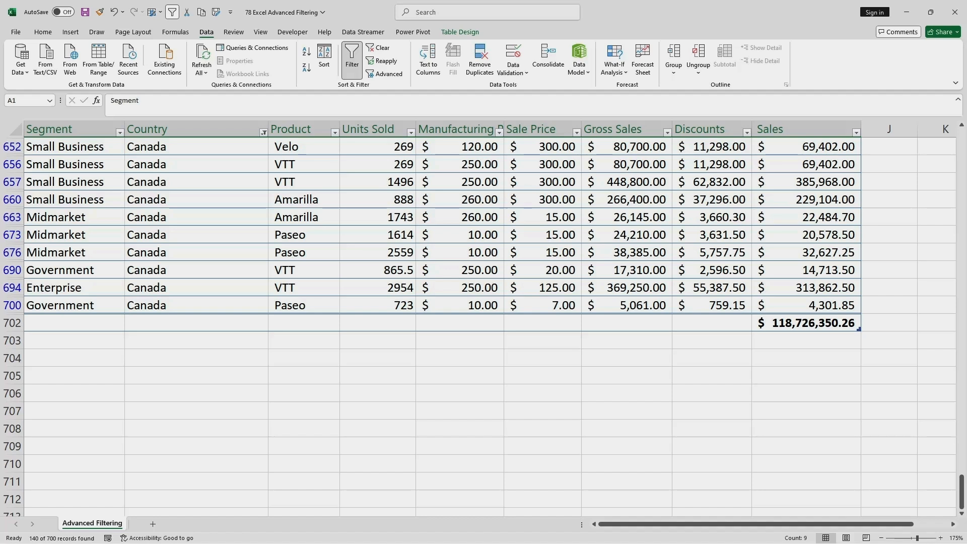
double_click(806, 358)
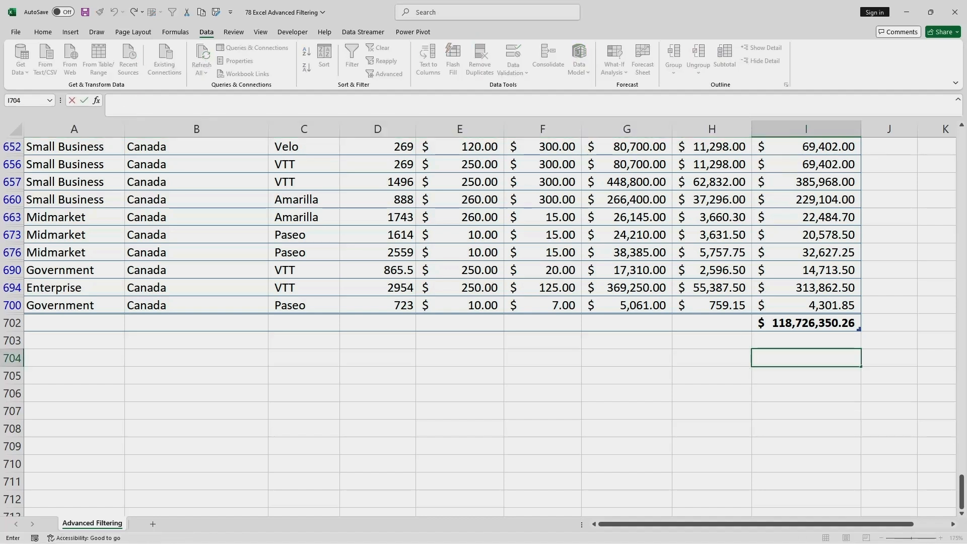
text(=SUM()
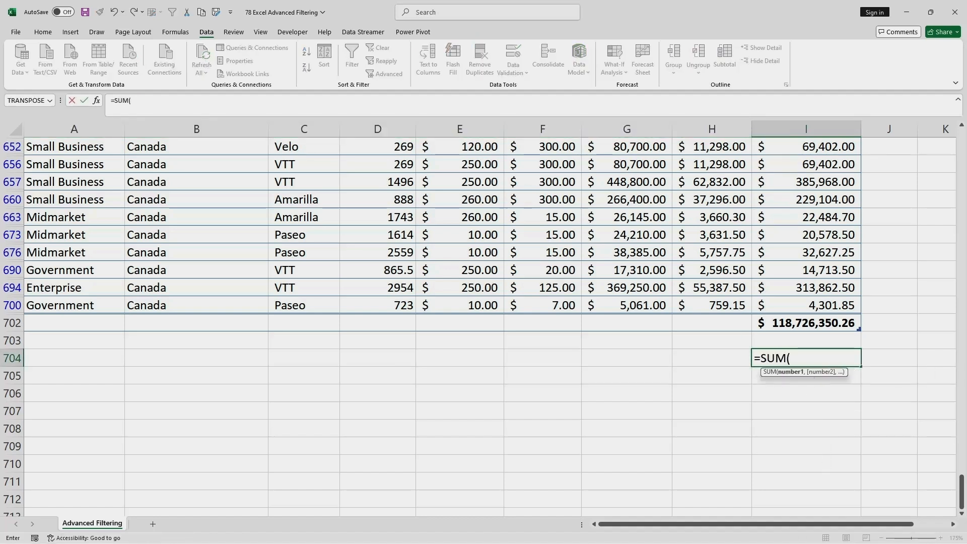
click(807, 306)
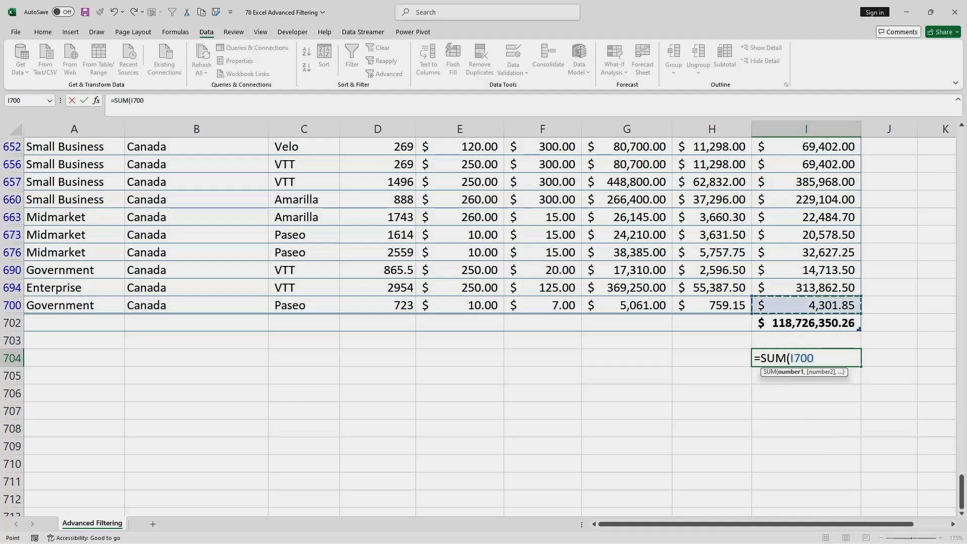
drag(753, 296, 759, 160)
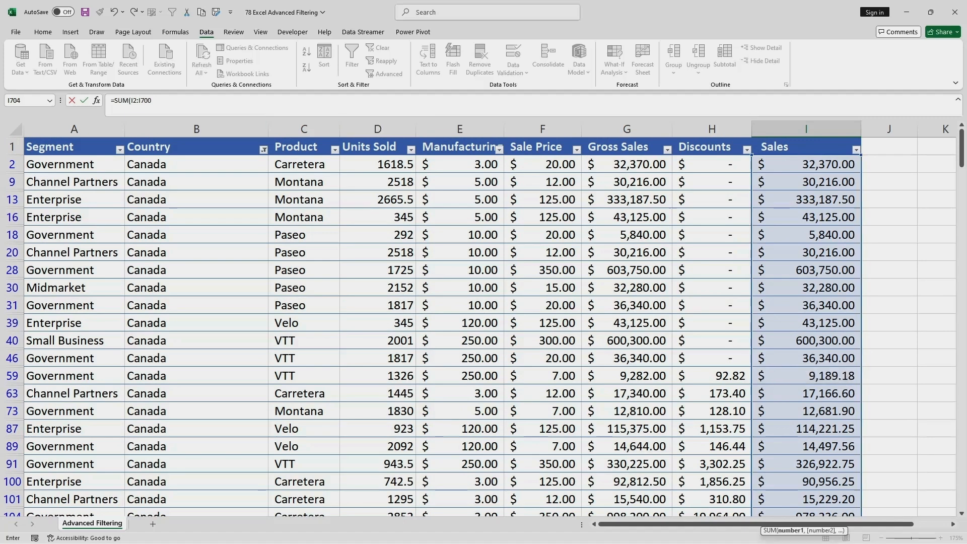
click(156, 101)
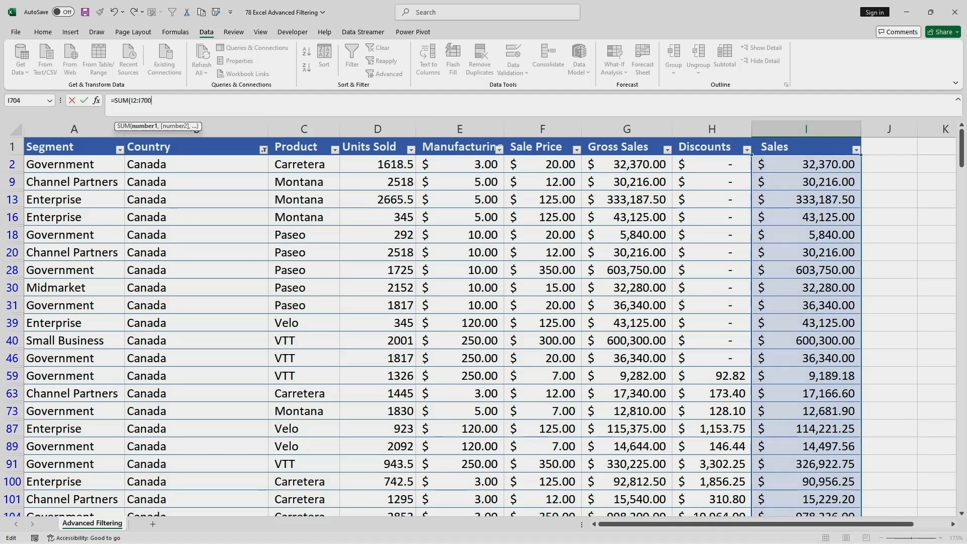
text())
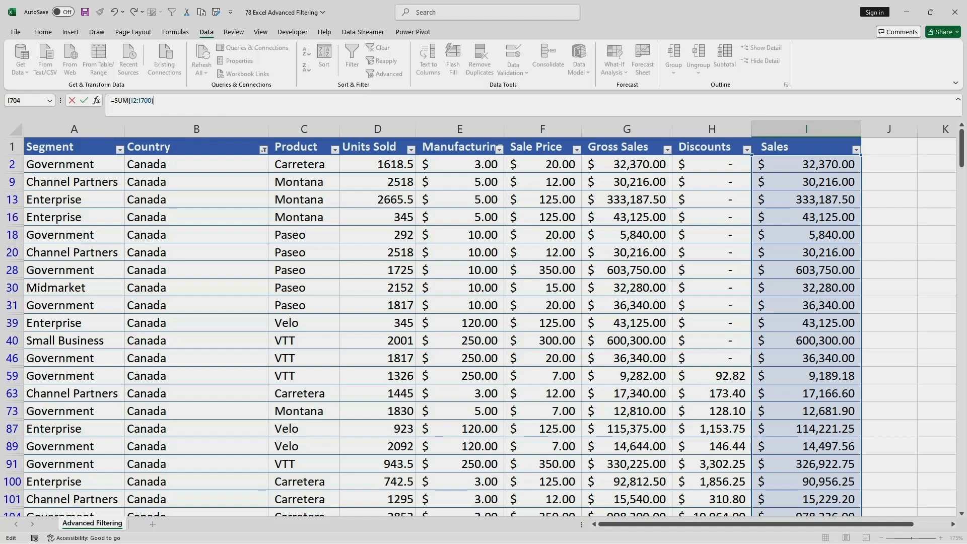
key(Return)
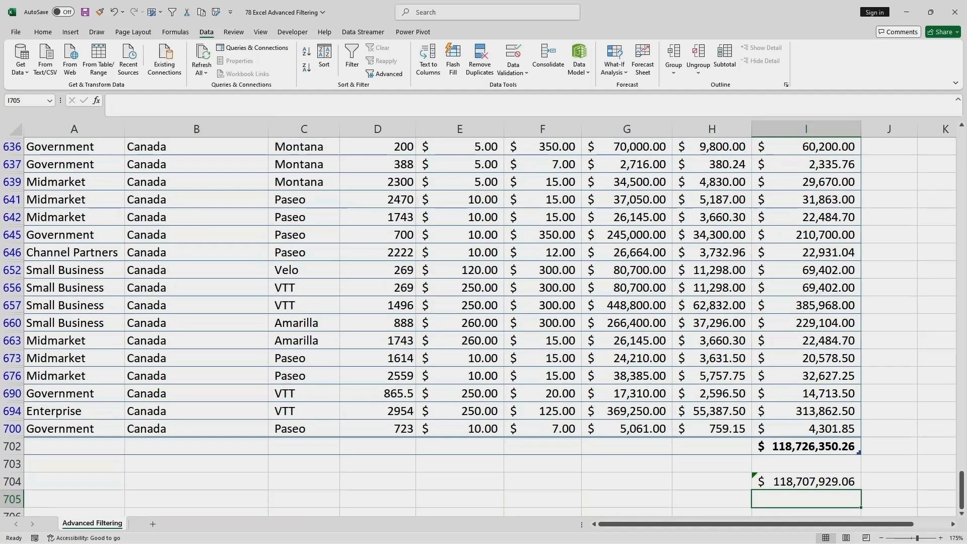
Compare the SUM formulas in I702 and I704, and review the filtered Canada rows.
scroll(479, 327, down, 1)
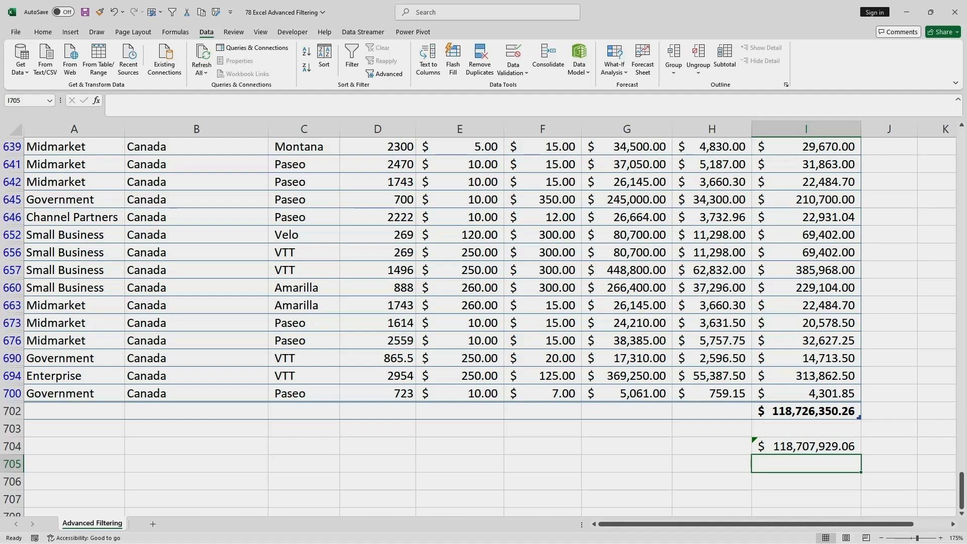
click(806, 411)
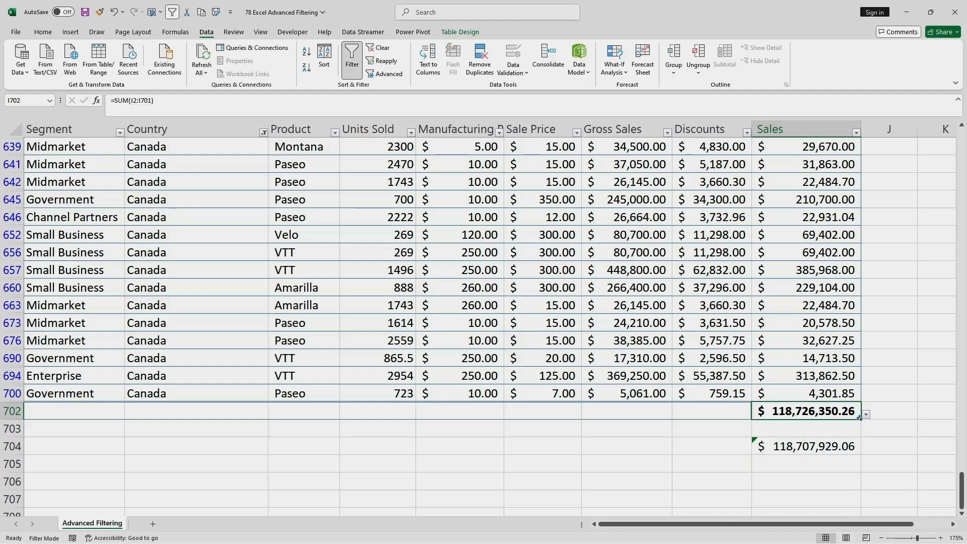
click(806, 446)
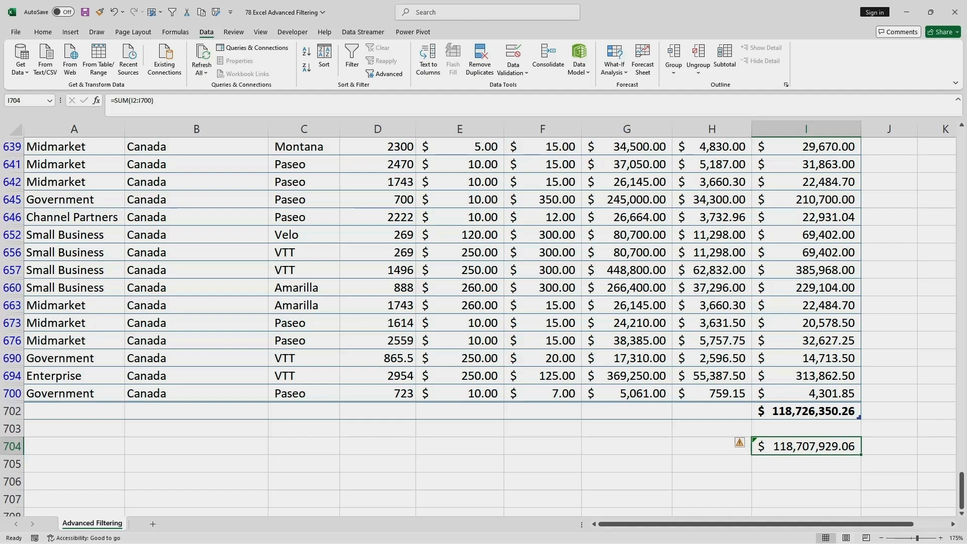
scroll(484, 328, up, 13)
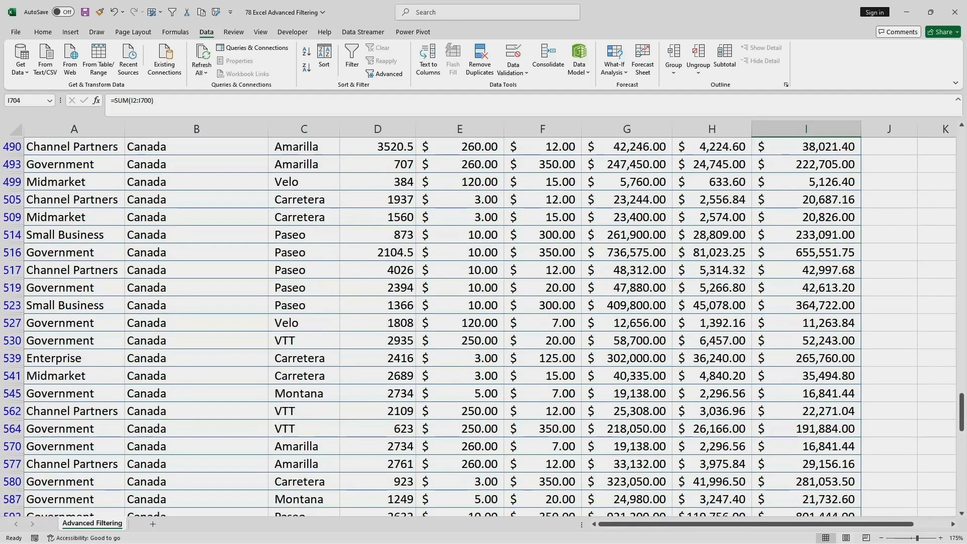
scroll(483, 327, up, 1)
scroll(484, 328, up, 20)
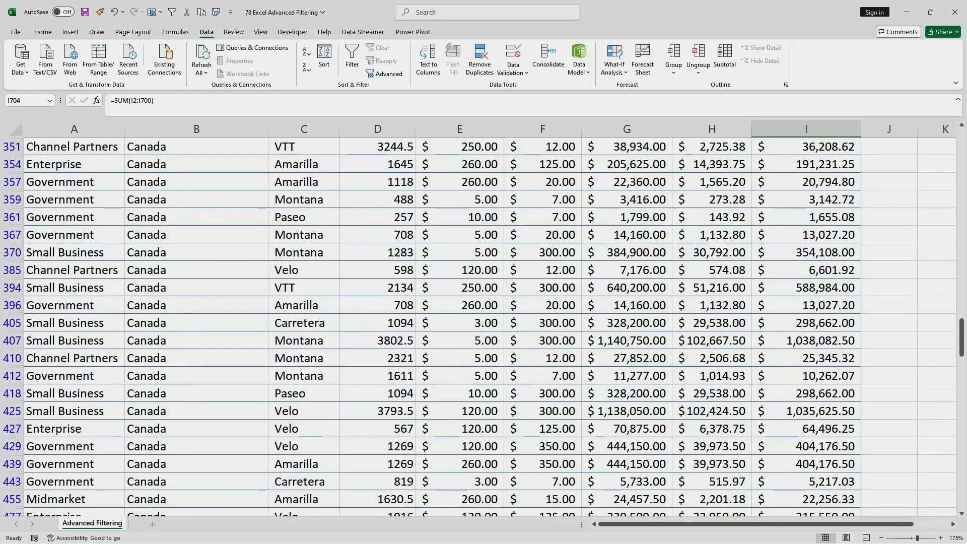
scroll(484, 328, up, 7)
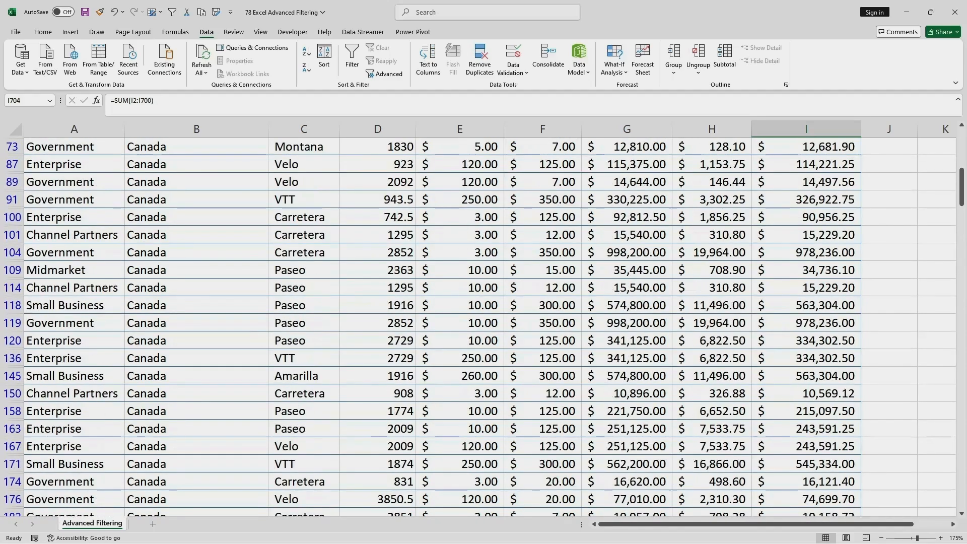
Turn off filtering for the table's header row so that the rows of all countries are shown.
scroll(484, 328, down, 10)
scroll(483, 328, down, 20)
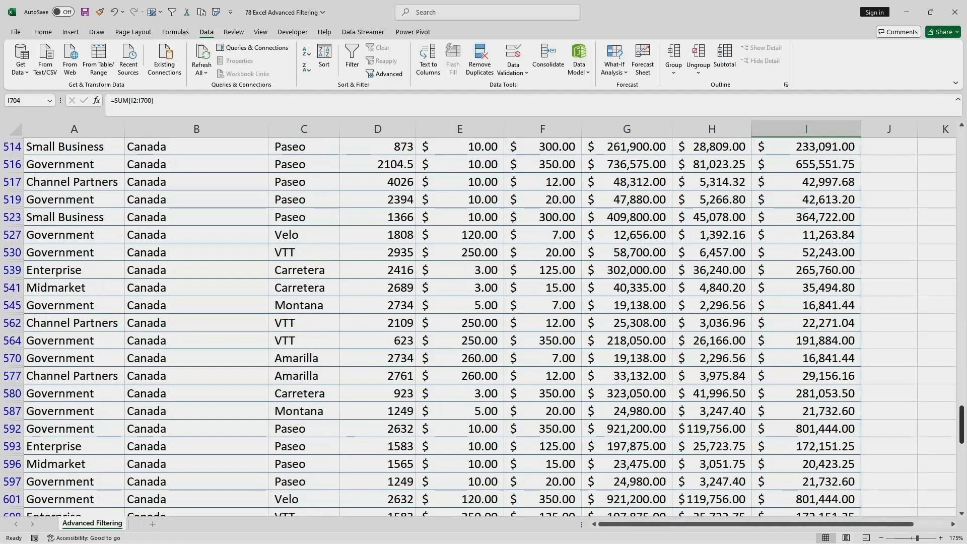
drag(961, 425, 962, 152)
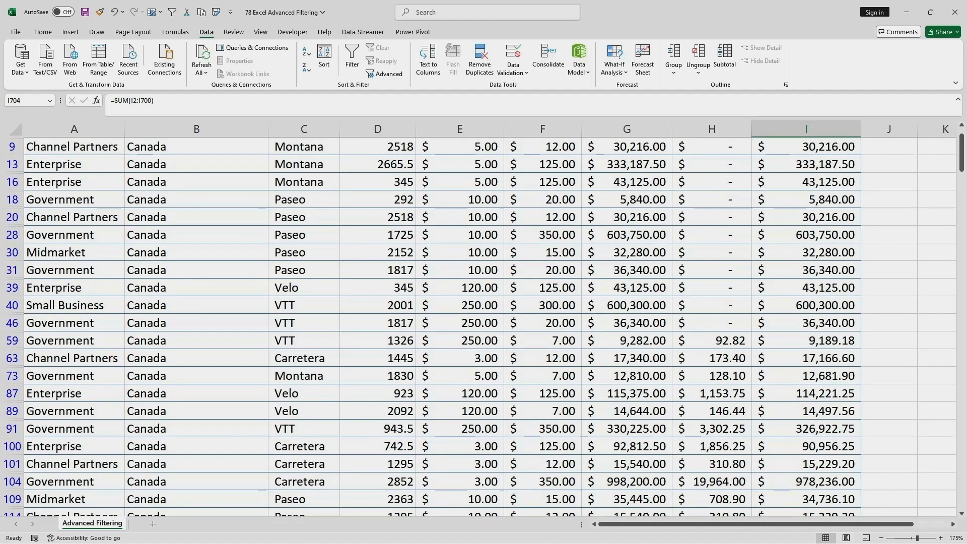
scroll(484, 327, up, 1)
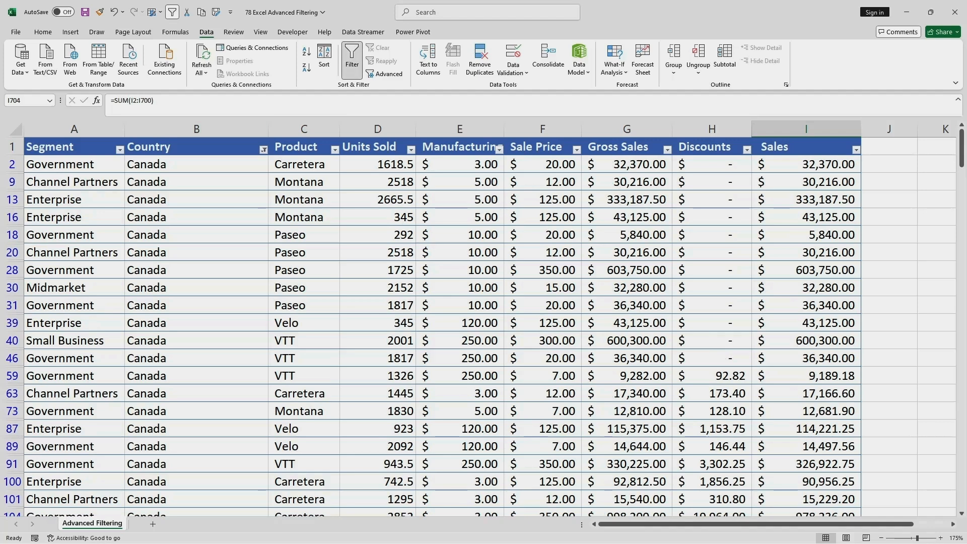
click(197, 217)
key(ctrl+Home)
key(ctrl+shift+Right)
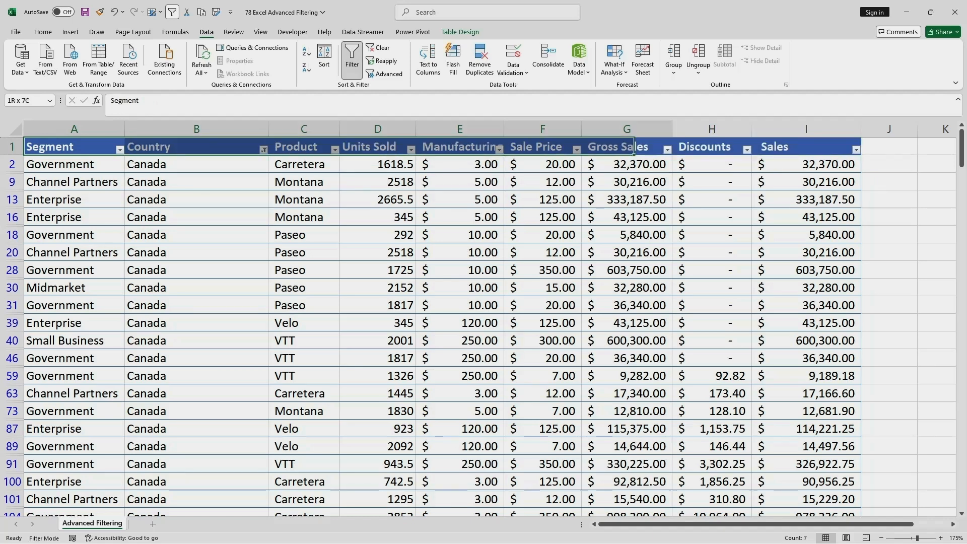
click(353, 60)
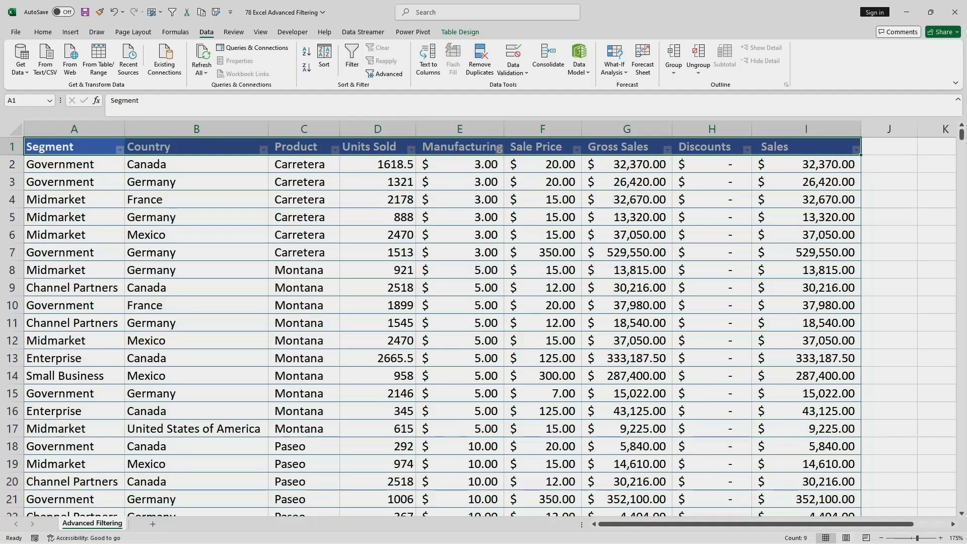
click(304, 235)
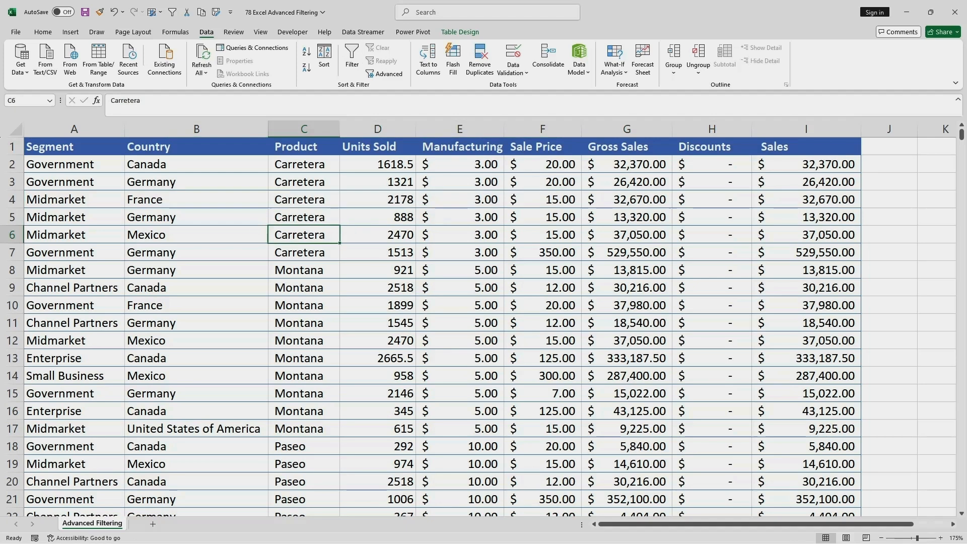
Turn filtering back on for the header row, A1:I1.
click(74, 146)
key(ctrl+shift+Right)
click(74, 200)
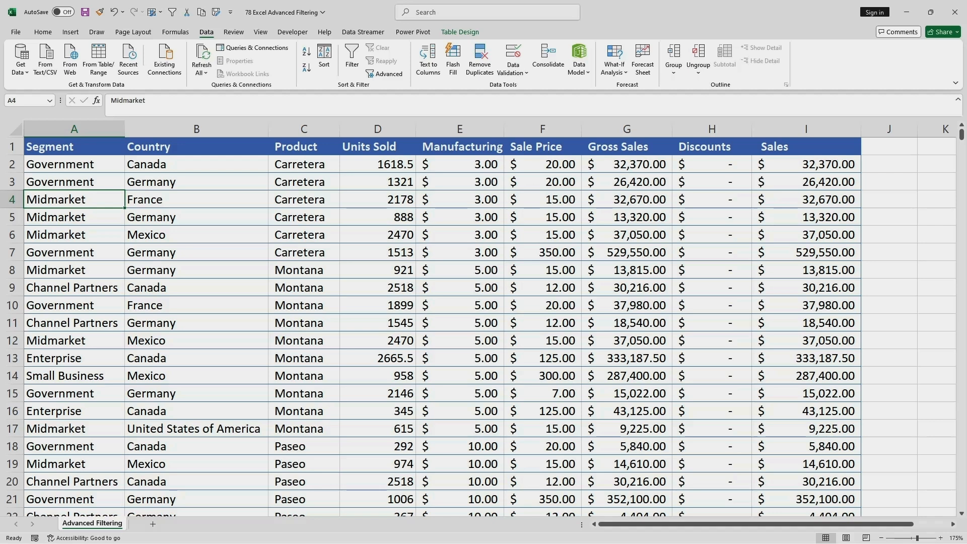
click(197, 200)
drag(74, 146, 806, 147)
click(351, 58)
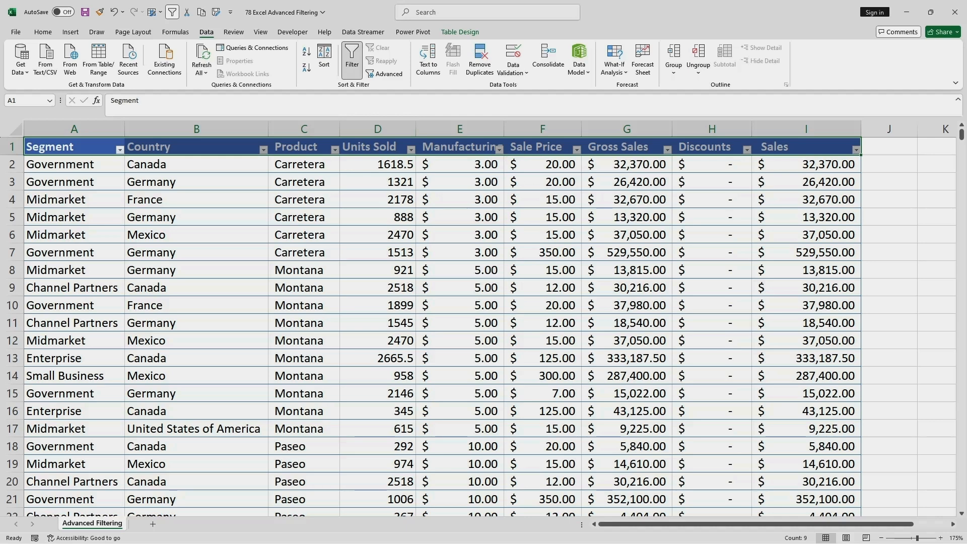
Filter the Country column so that only Canada remains checked.
click(264, 150)
click(164, 283)
click(163, 291)
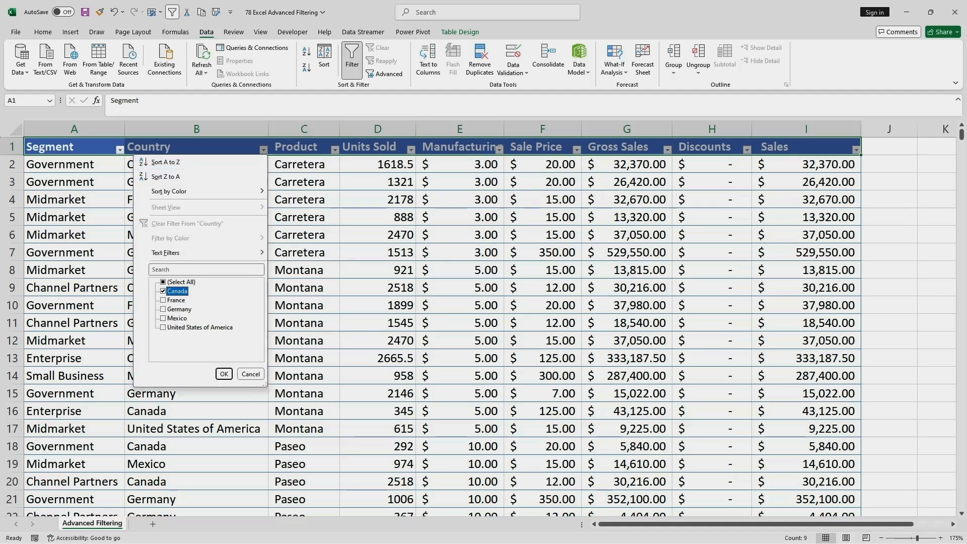
click(224, 374)
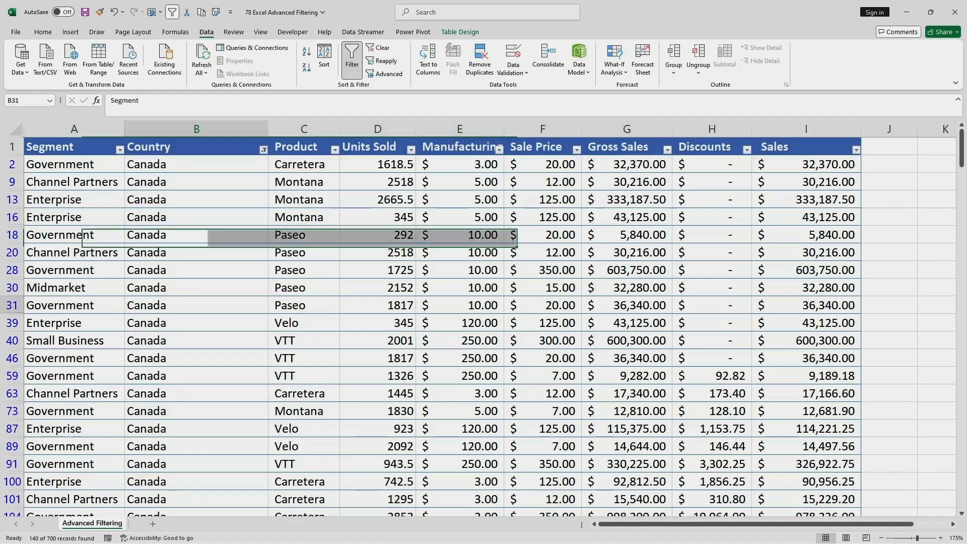
Copy the filtered Canada table from the header row through row 700, using Go To Special to select visible cells only.
drag(74, 146, 860, 482)
key(ctrl+c)
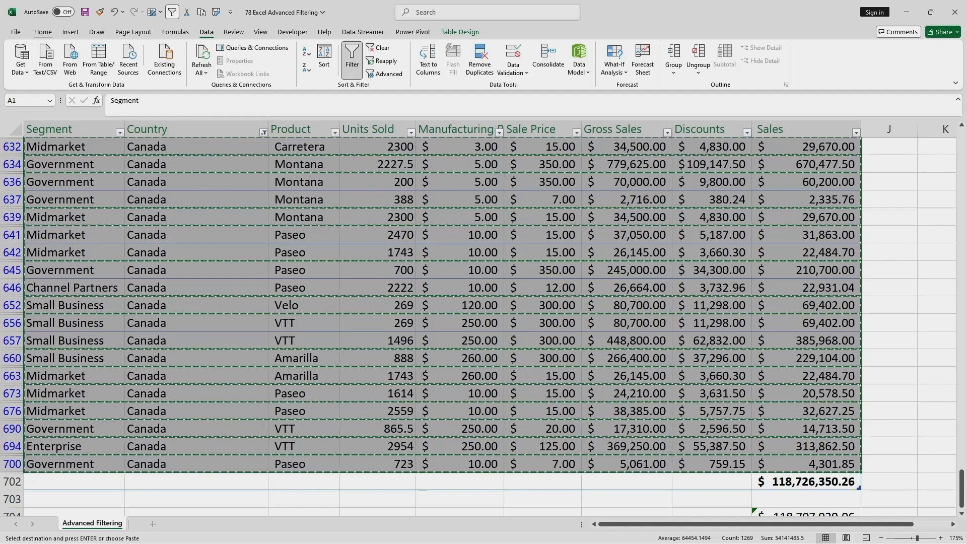
click(43, 31)
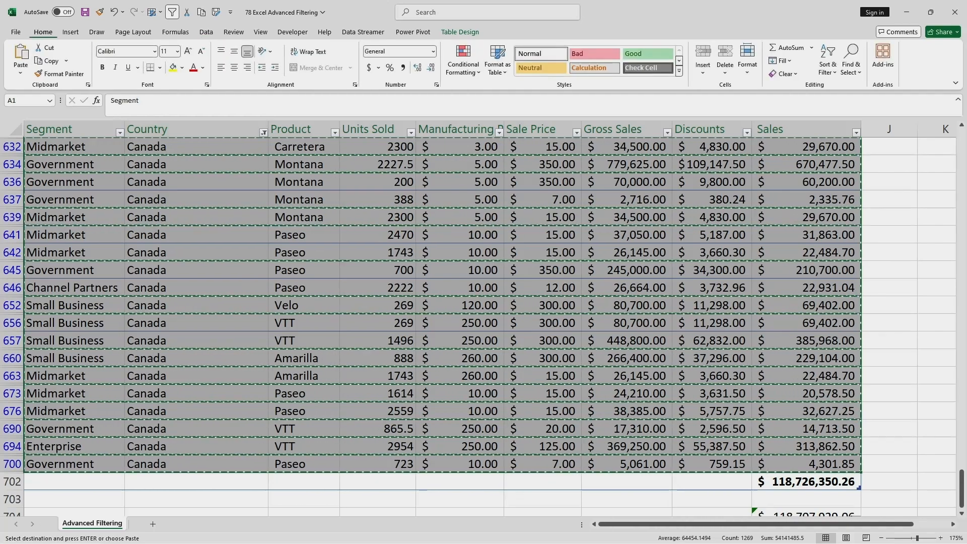
click(852, 60)
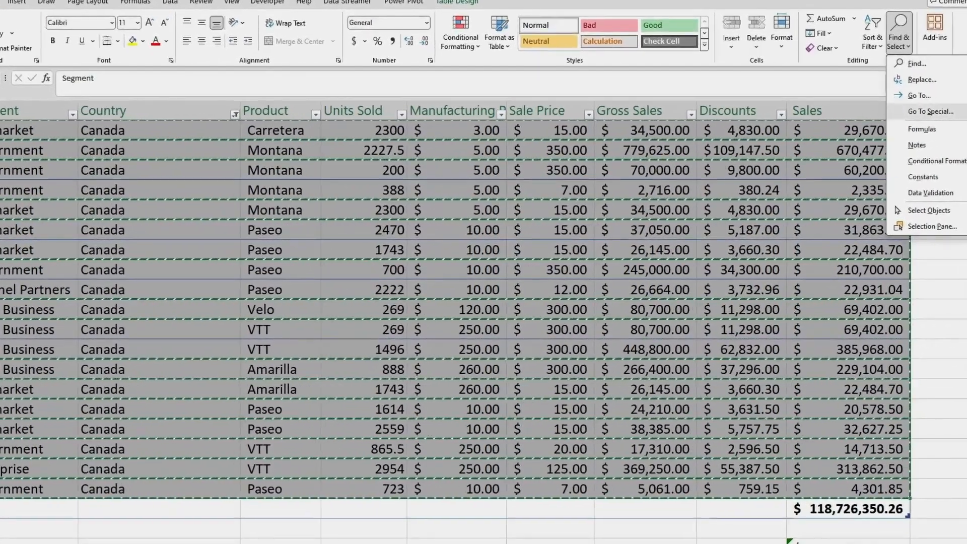
click(931, 112)
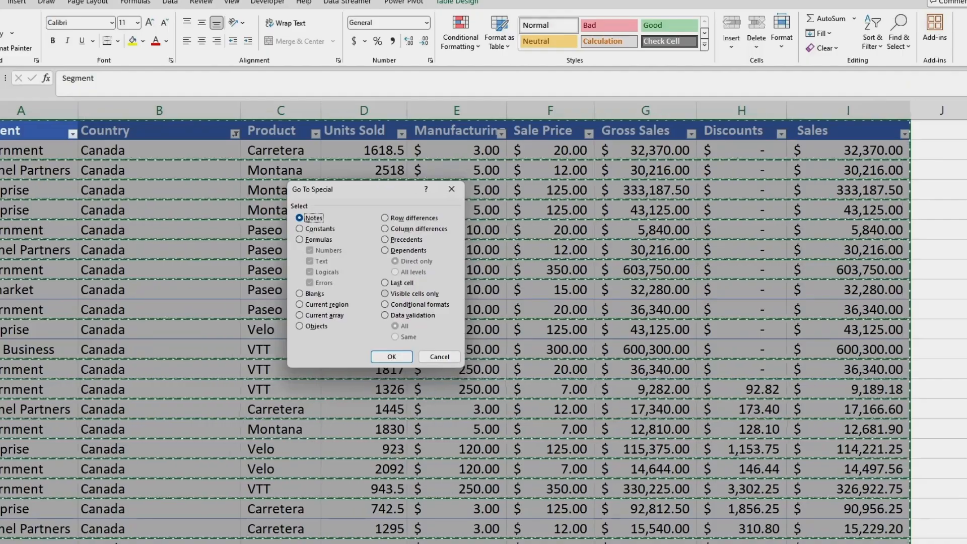
key(alt+y)
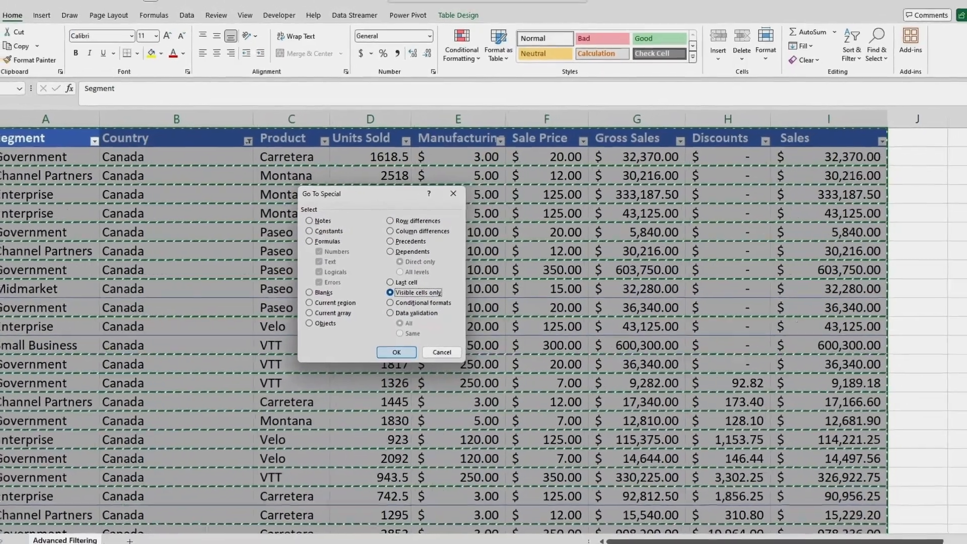
key(Return)
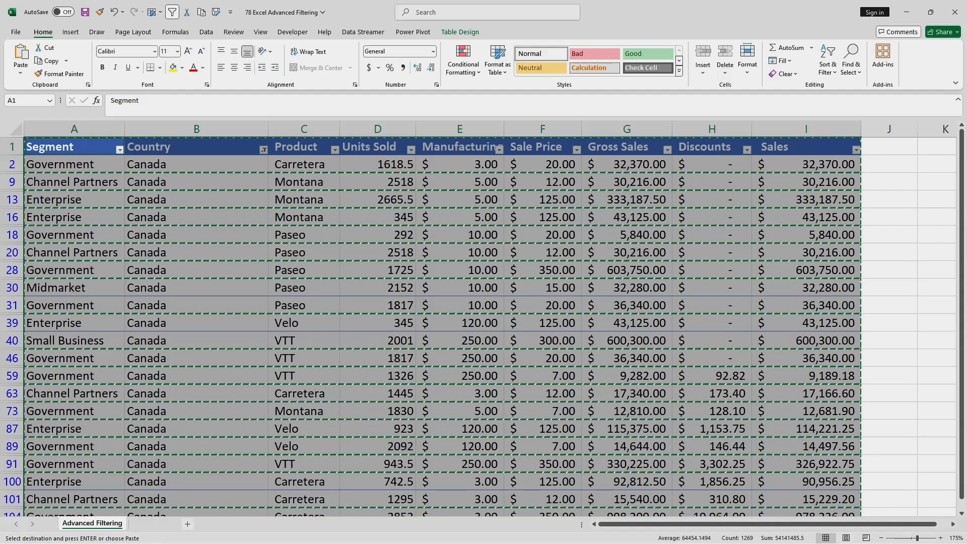
Paste the copied Canada rows into a new worksheet at A1 as values with number formatting.
click(153, 525)
key(ctrl+v)
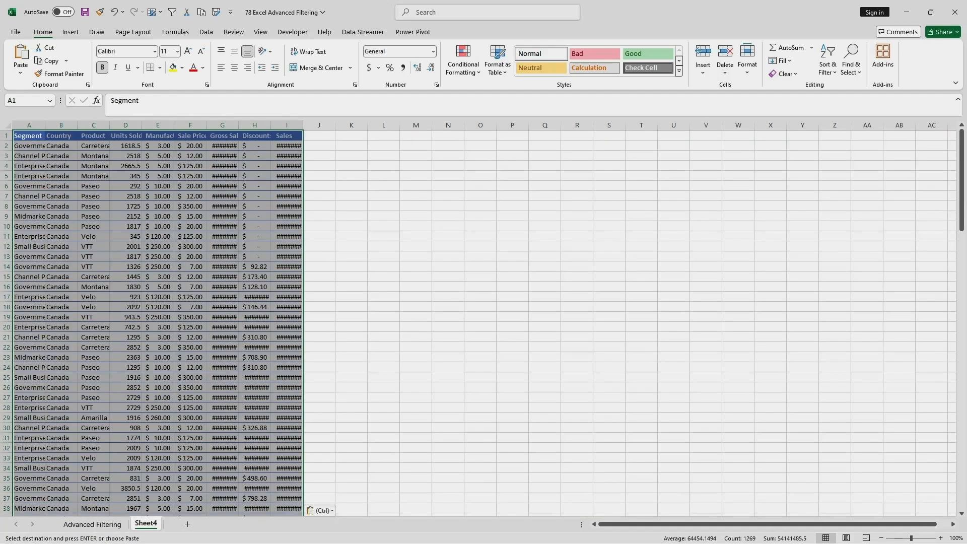
click(383, 206)
scroll(383, 322, down, 6)
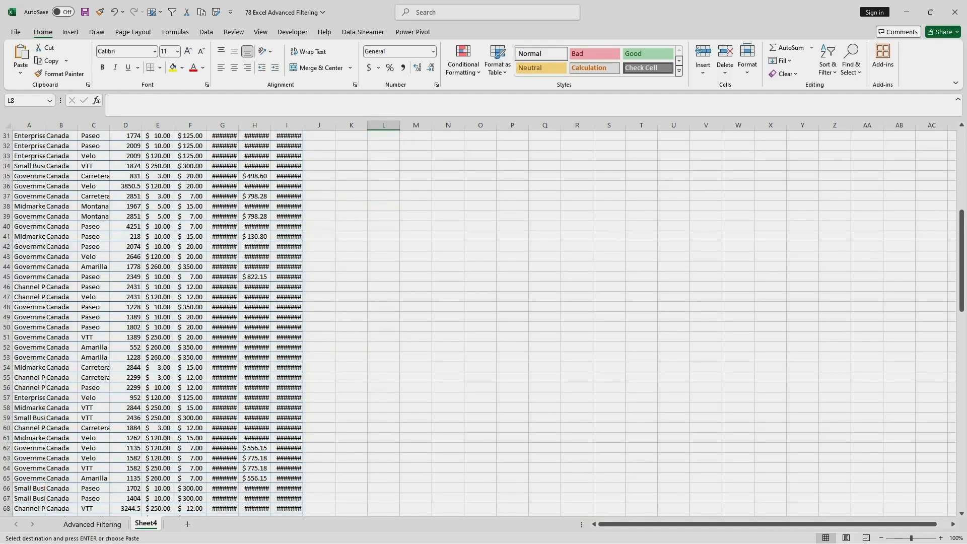
key(ctrl)
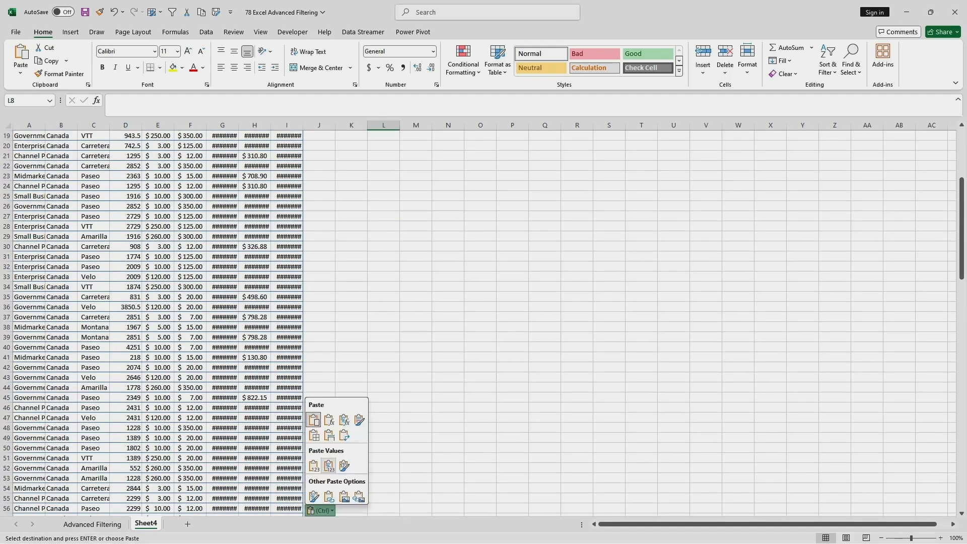
click(329, 466)
scroll(479, 319, up, 7)
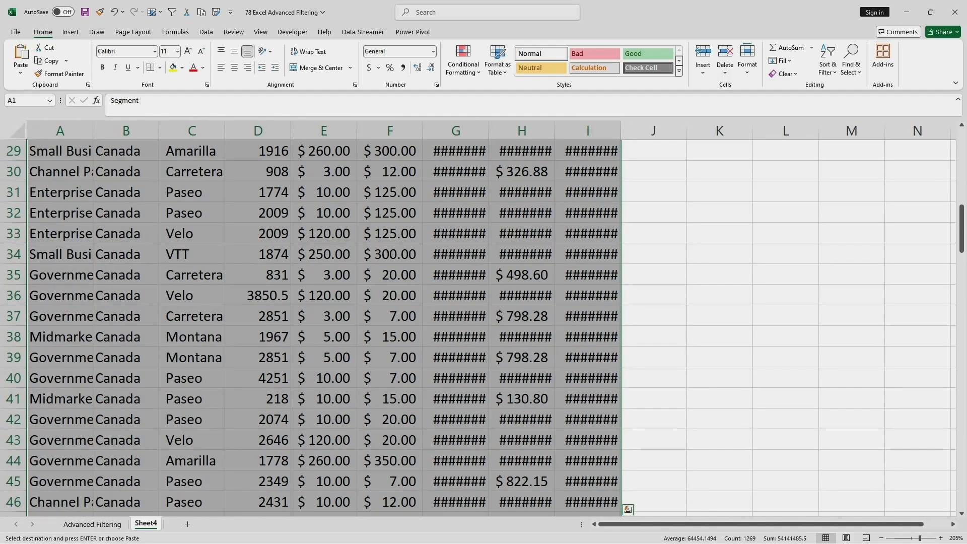
Autofit the widths of the Segment, Product, Gross Sales, Discounts and Sales columns in the new sheet.
scroll(479, 319, up, 9)
click(522, 234)
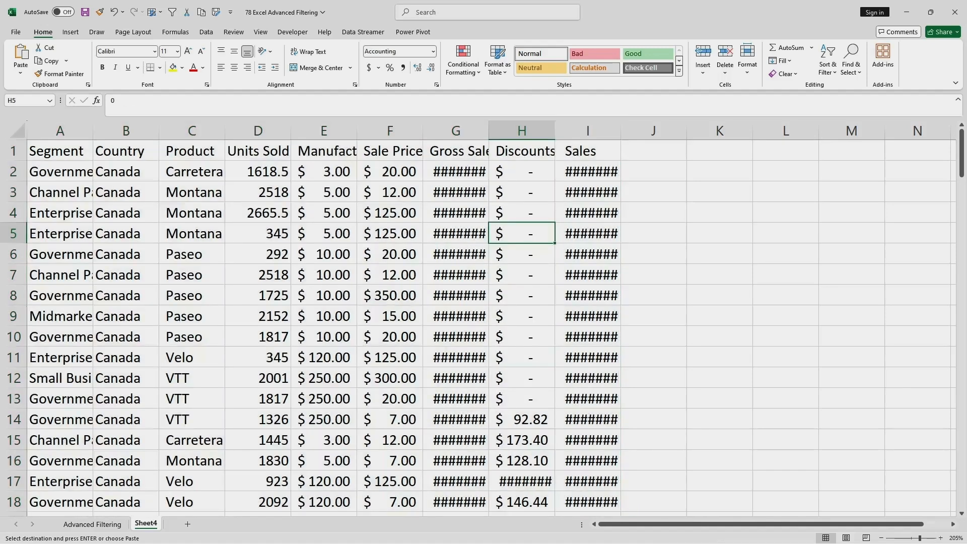
double_click(489, 131)
double_click(659, 131)
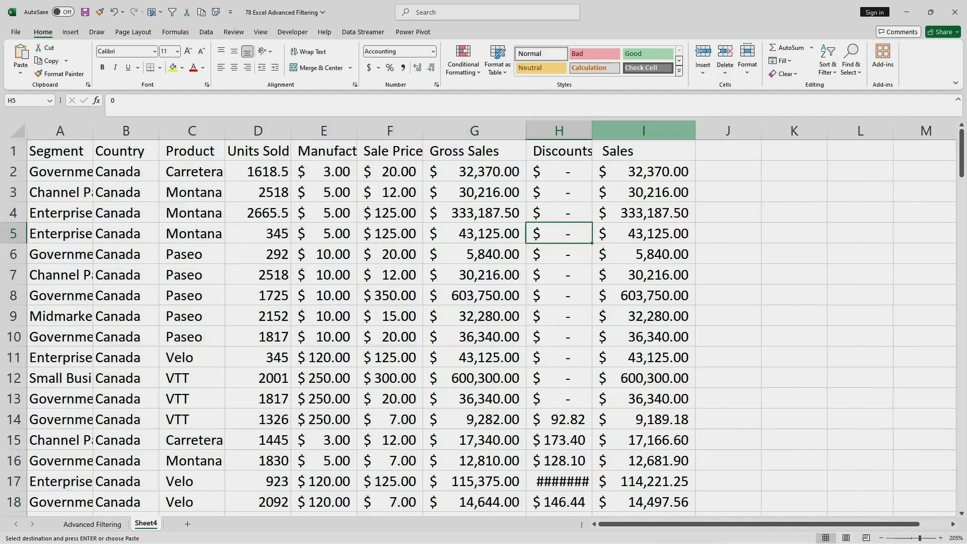
double_click(592, 131)
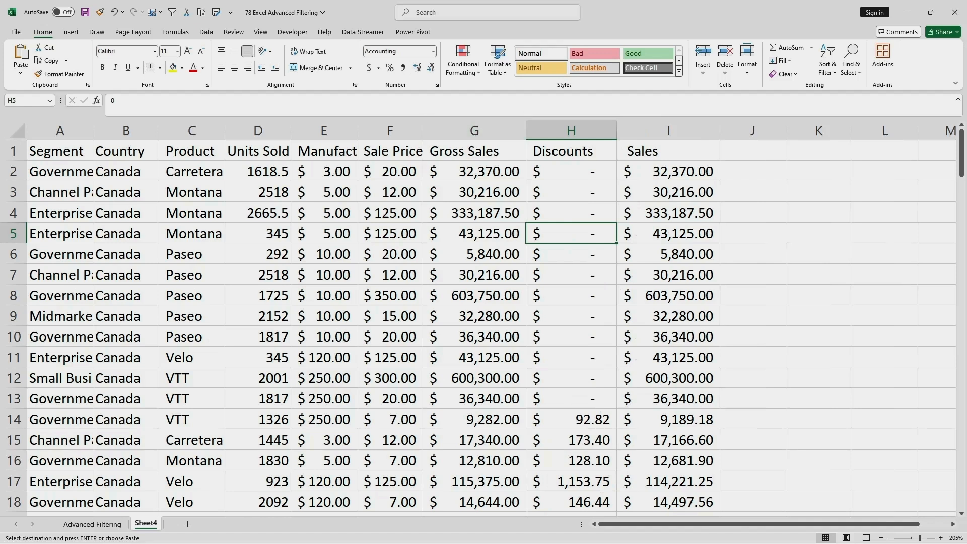
double_click(92, 131)
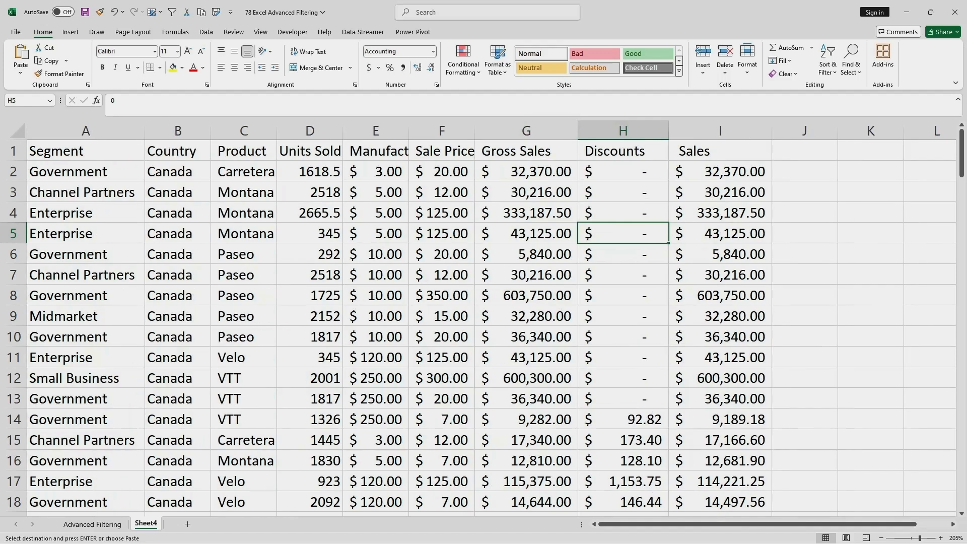
double_click(277, 130)
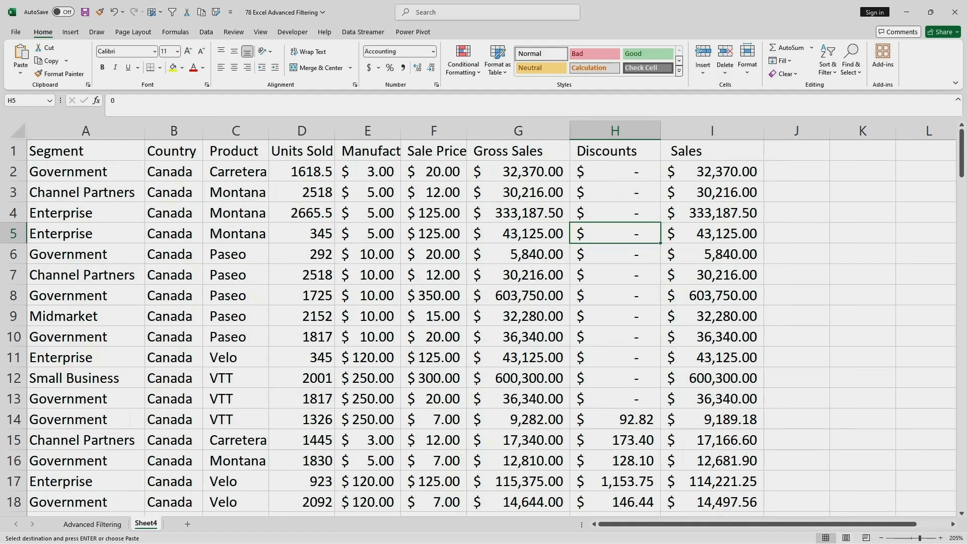
Copy the format of header cell A1 on the Advanced Filtering sheet to headers A1:I1 of the new sheet with Format Painter.
drag(76, 151, 713, 151)
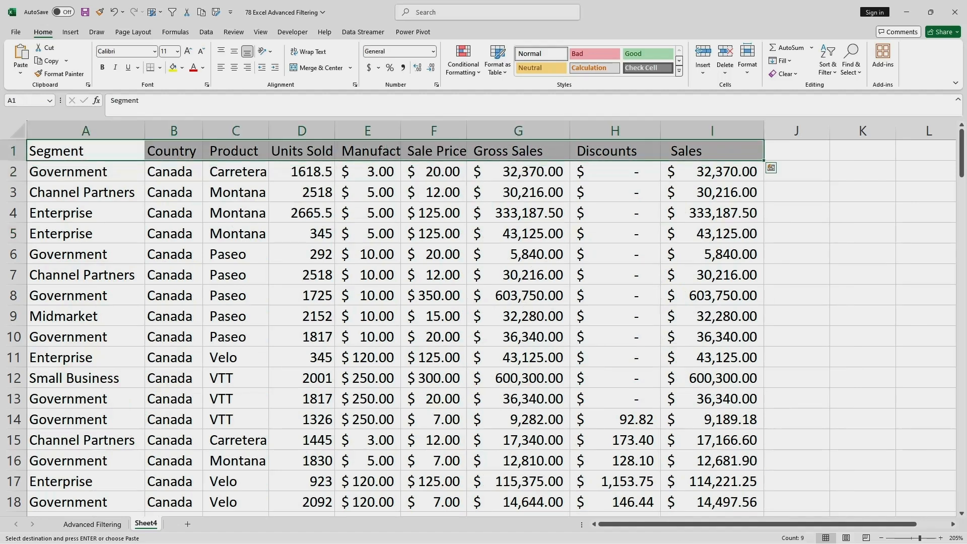
key(ctrl+q)
key(Escape)
key(ctrl+Page_Up)
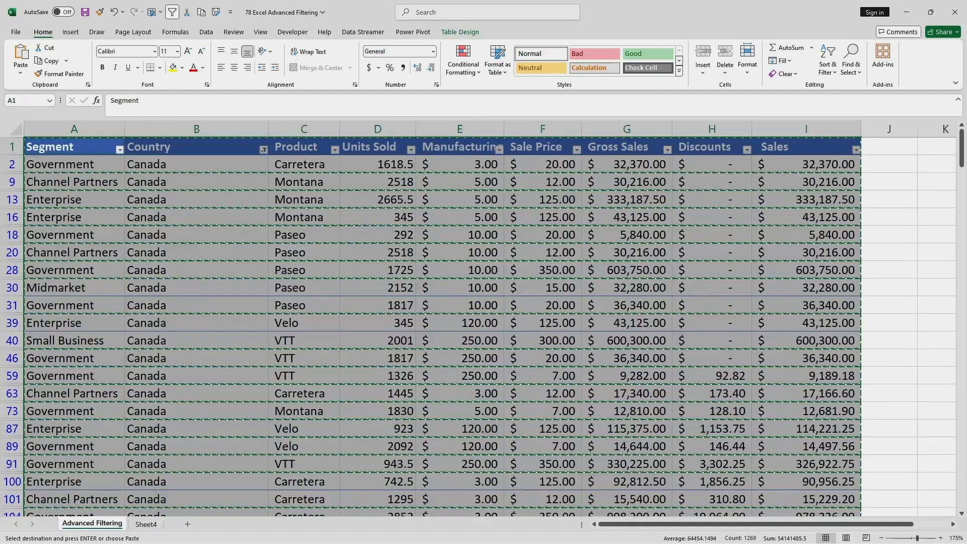
click(74, 147)
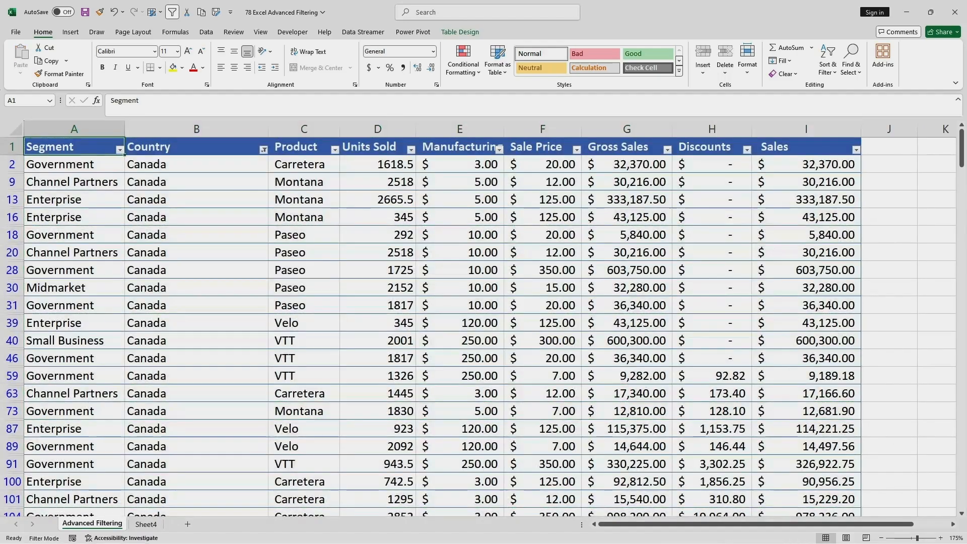
click(60, 73)
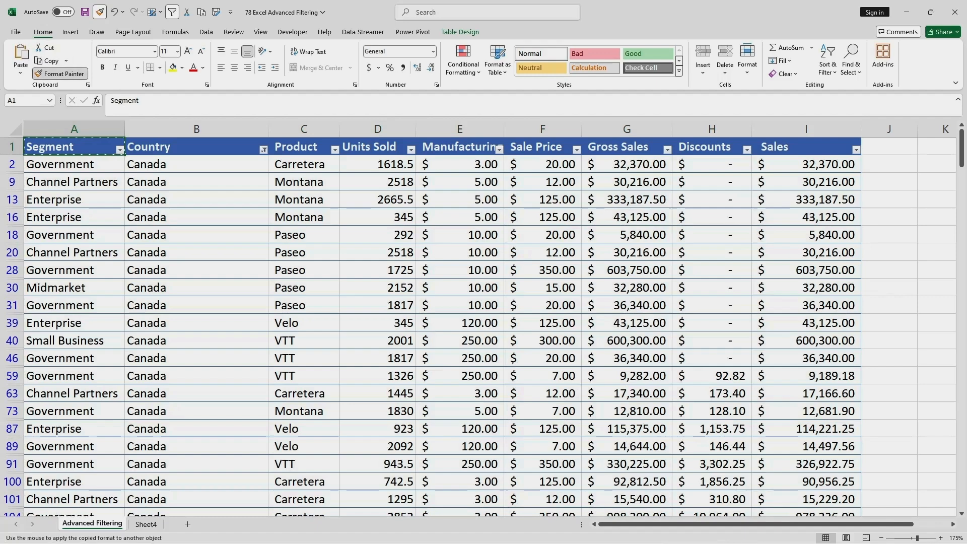
key(ctrl+Page_Down)
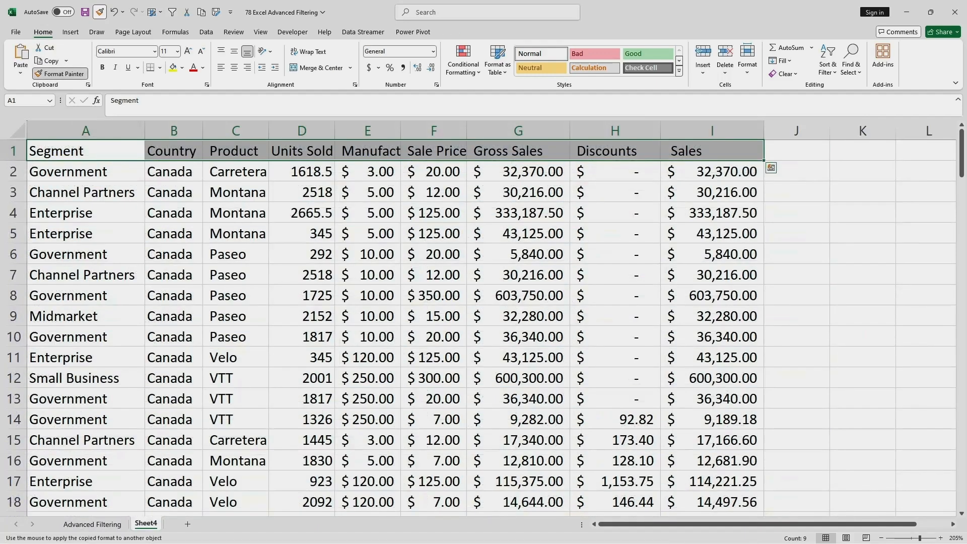
drag(80, 151, 713, 151)
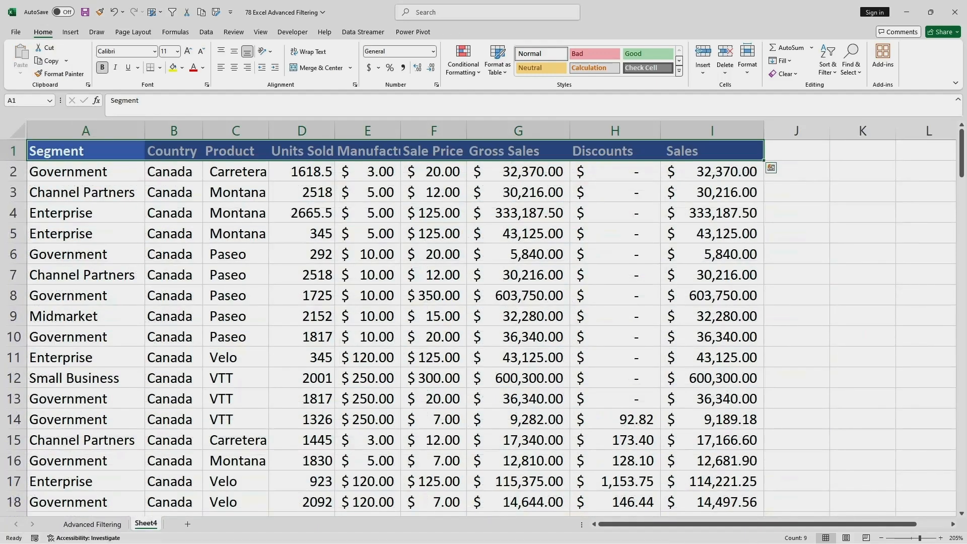
Rename the new worksheet as Canada.
key(ctrl+Page_Up)
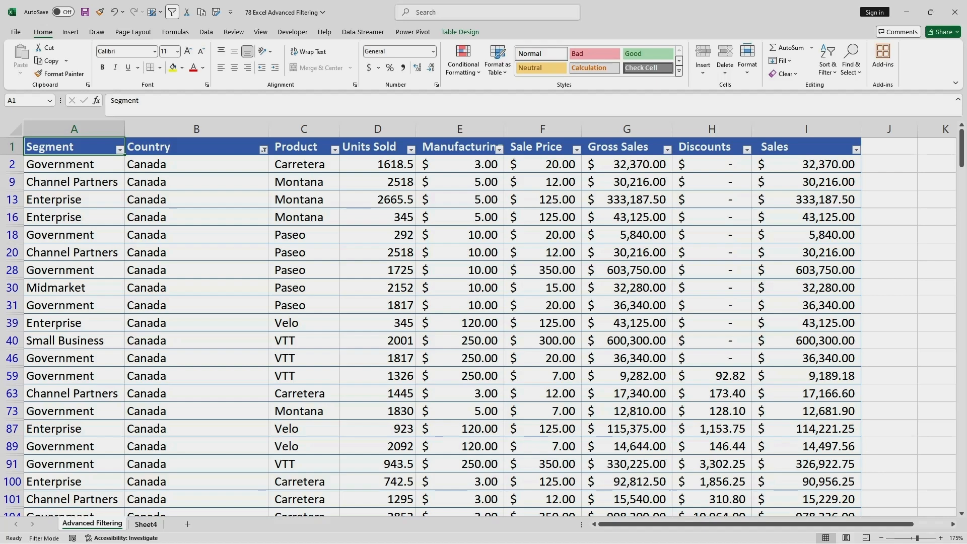
key(ctrl+Page_Down)
right_click(146, 524)
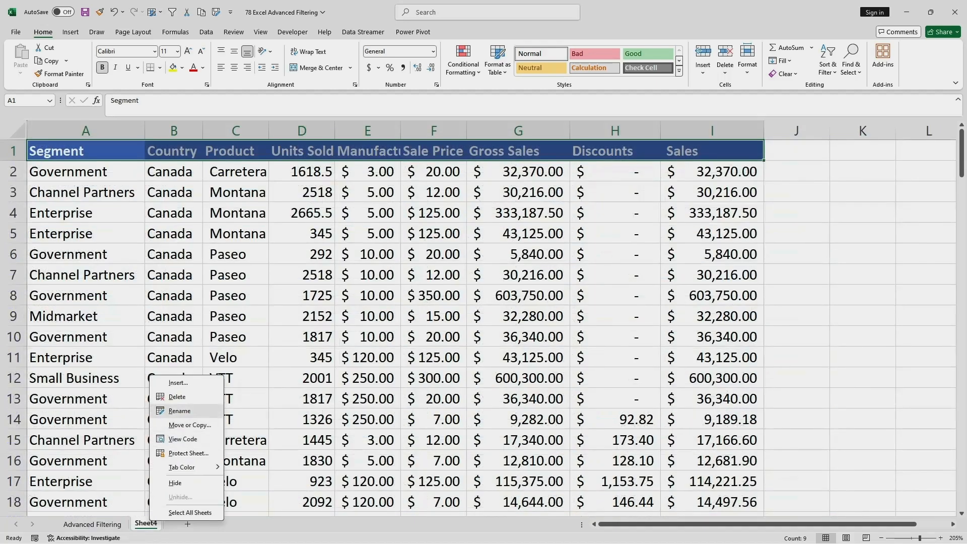
click(180, 411)
text(Candad)
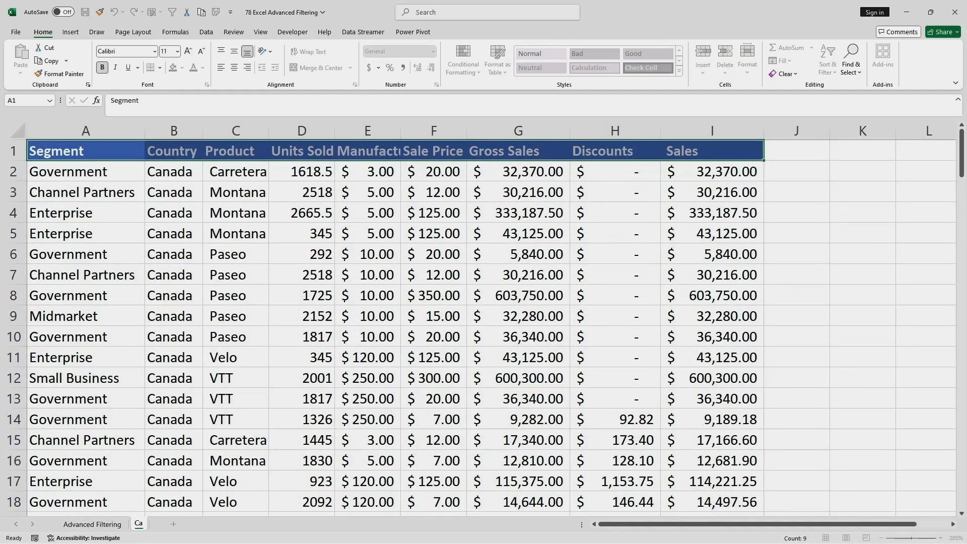
key(BackSpace)
key(BackSpace)
text(a)
key(BackSpace)
key(BackSpace)
key(BackSpace)
text(nada)
click(302, 295)
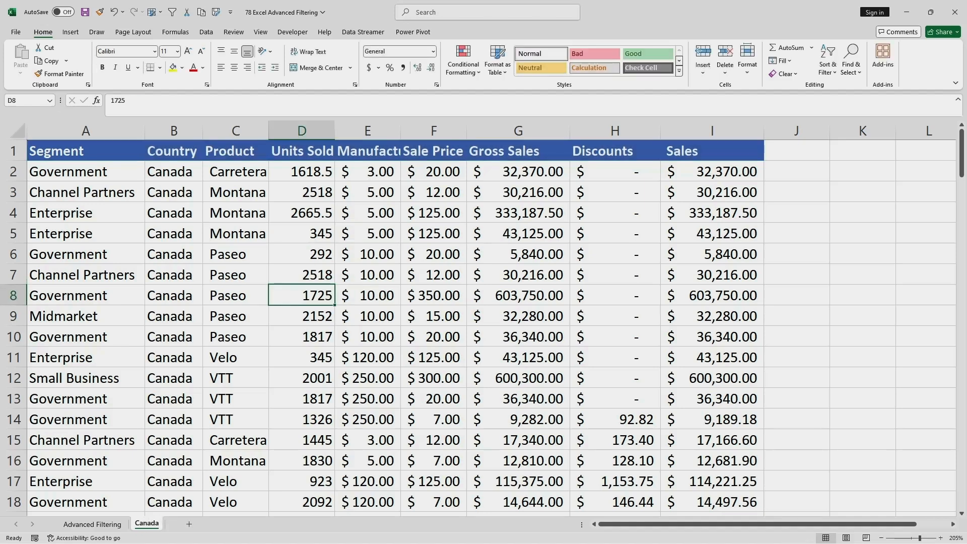
Total the Sales column of the Canada sheet in cell I143 with =SUM(I2:I141).
click(433, 275)
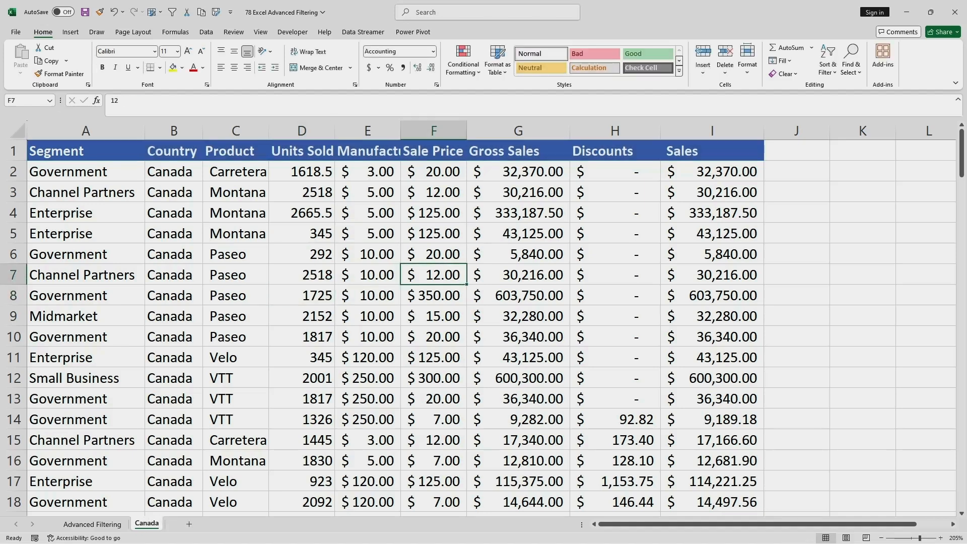
scroll(484, 327, down, 20)
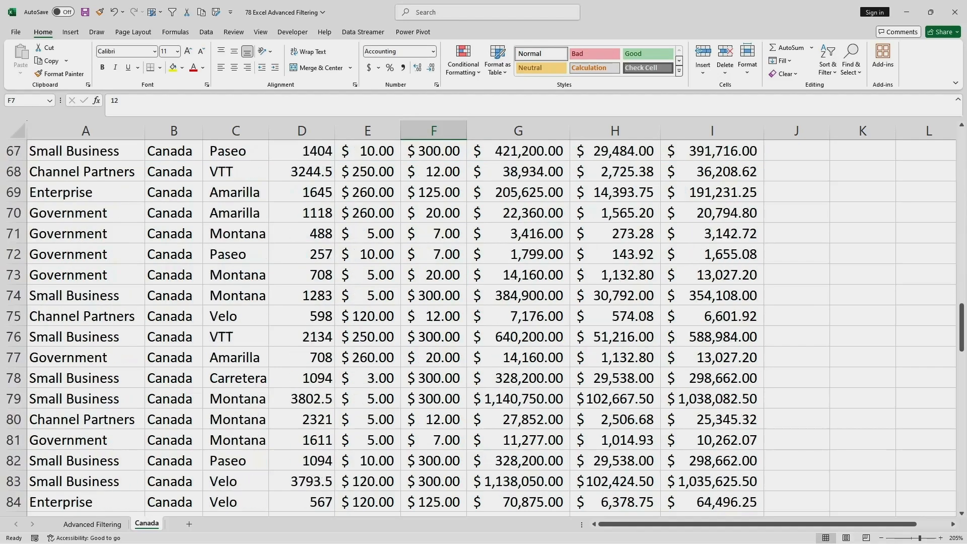
scroll(484, 328, up, 5)
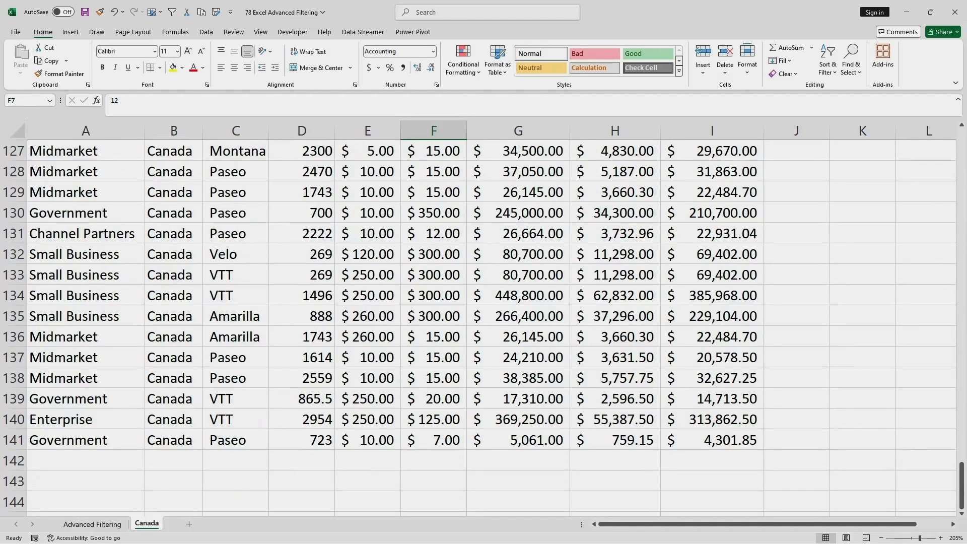
double_click(712, 482)
text(=)
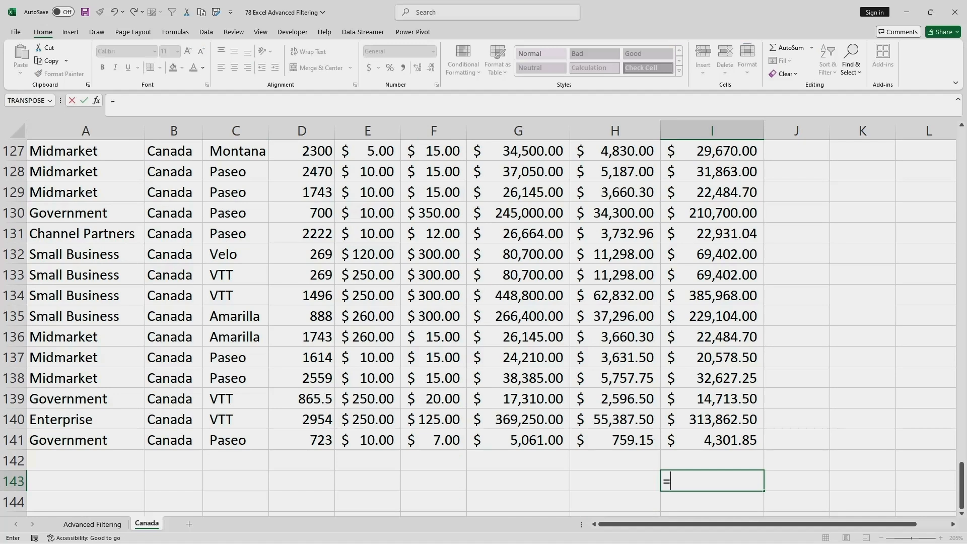
text(SUM()
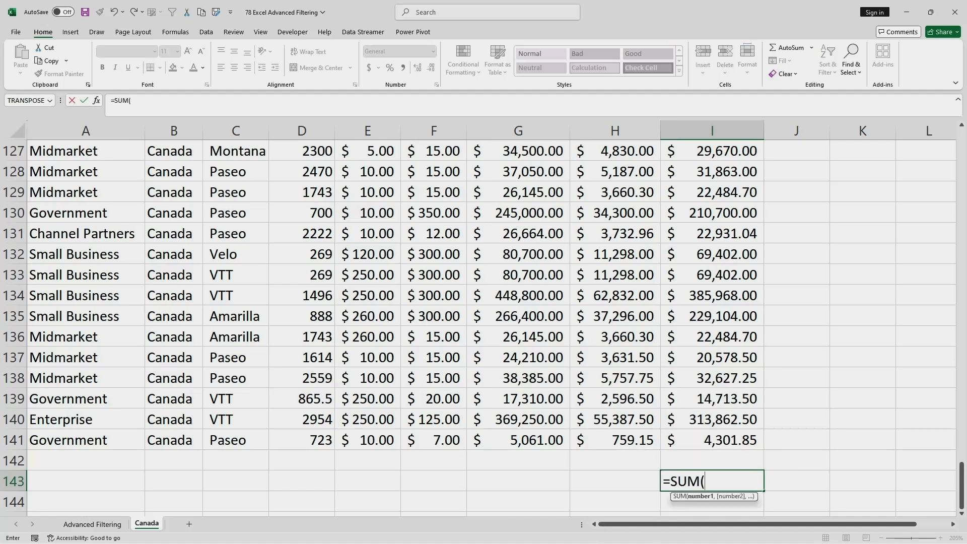
key(Up)
key(Up)
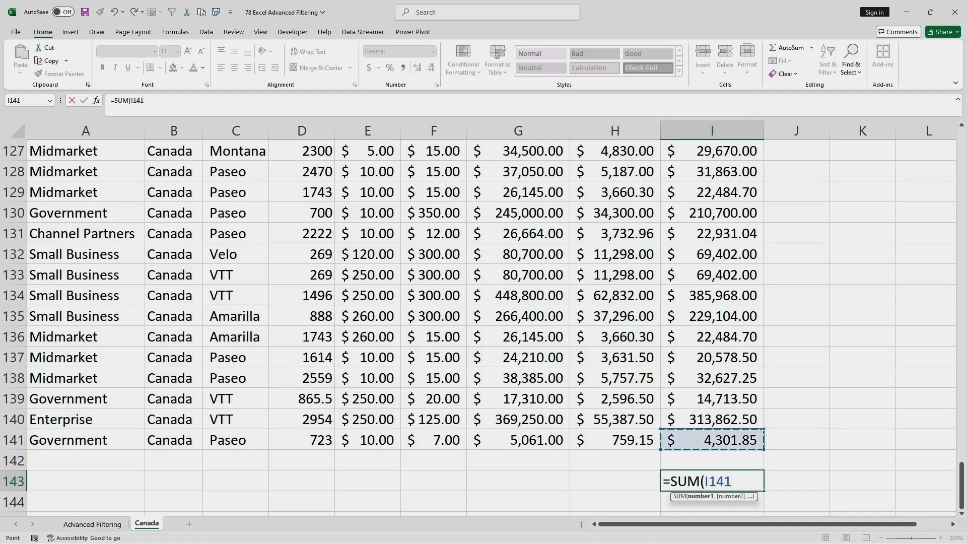
key(shift+Up)
key(shift+Up)
key(shift+Up)
key(shift+Up)
key(shift+Up)
key(shift+Up)
key(shift+Up)
key(shift+Up)
key(shift+Up)
key(shift+Up)
key(shift+Up)
key(shift+Up)
key(shift+Up)
key(shift+Up)
key(shift+Up)
key(shift+Up)
key(shift+Up)
key(shift+Up)
key(shift+Up)
key(shift+Up)
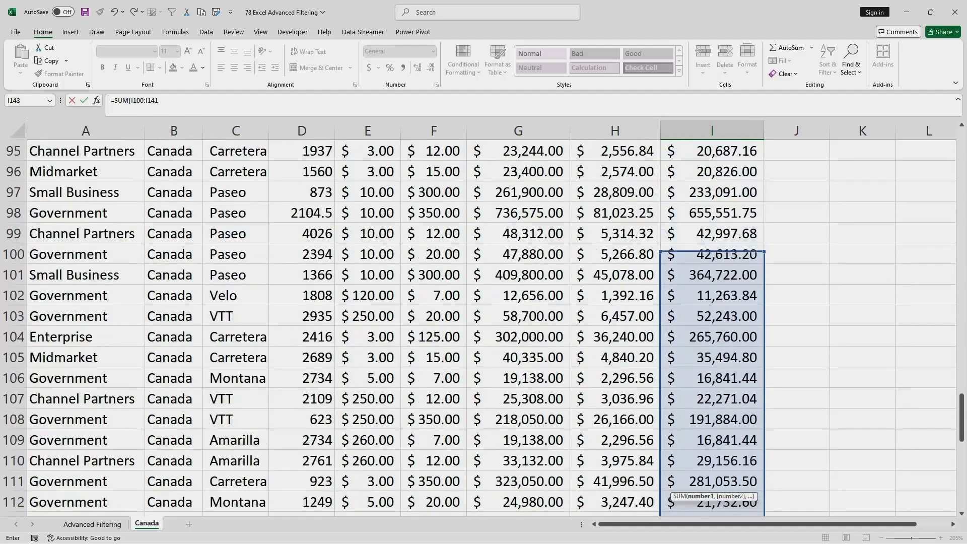
key(shift+Up)
key(shift+Up)
key(shift+Up)
key(shift+Up)
key(shift+Up)
key(shift+Up)
key(shift+Up)
key(shift+Up)
key(shift+Up)
key(shift+Up)
key(shift+Up)
key(shift+Up)
key(shift+Up)
key(shift+Up)
key(shift+Up)
key(shift+Up)
key(shift+Up)
key(shift+Up)
key(shift+Up)
key(shift+Up)
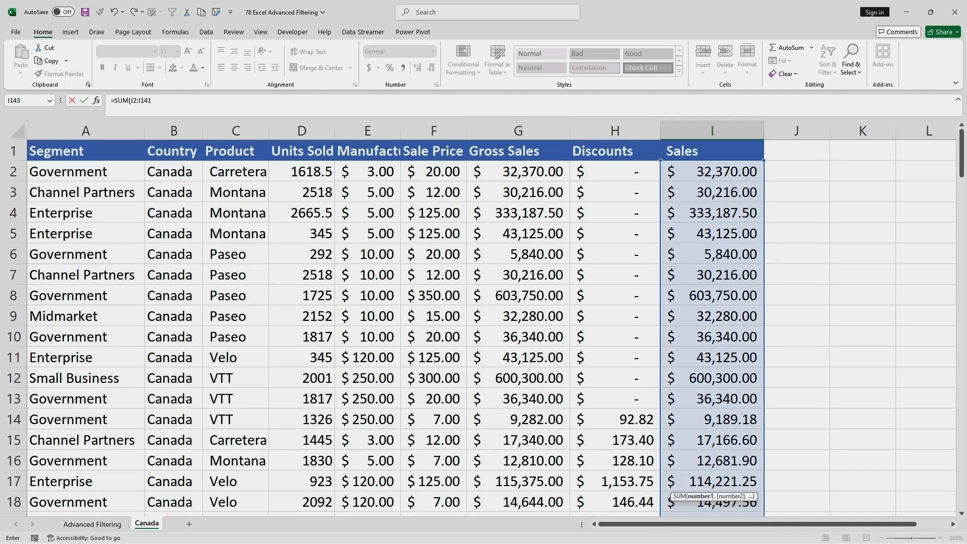
click(153, 100)
text())
key(Return)
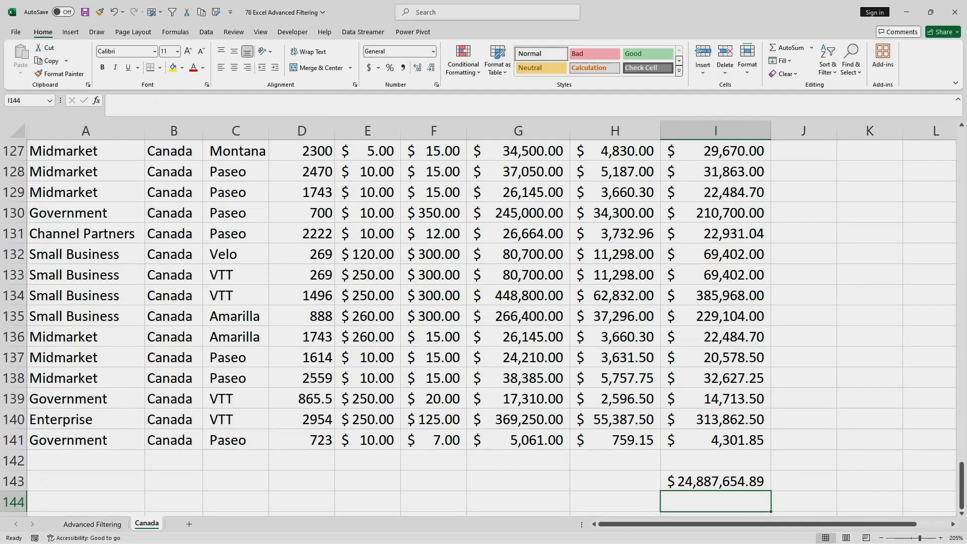
click(715, 481)
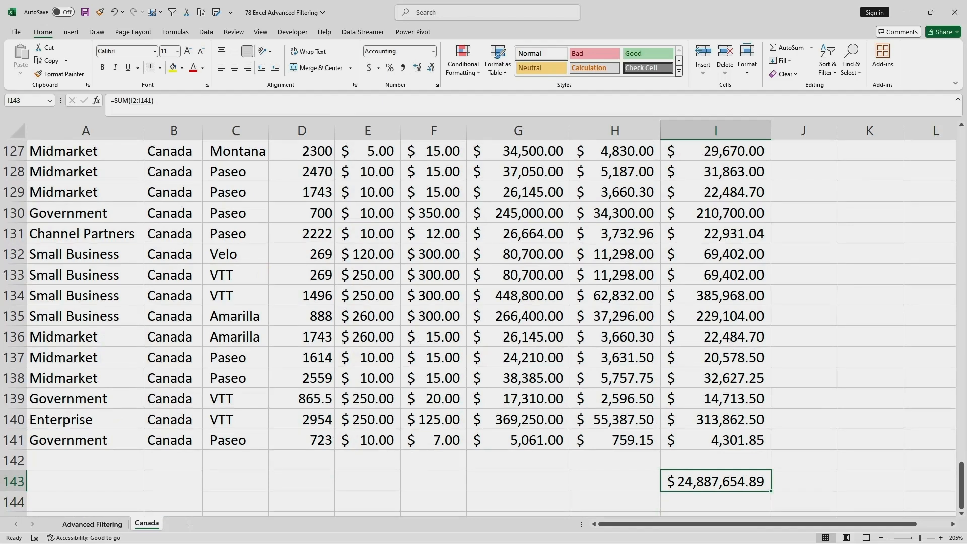
Remove the filter from header row A1:I1 of the table on the Advanced Filtering sheet and return to cell A1.
click(92, 525)
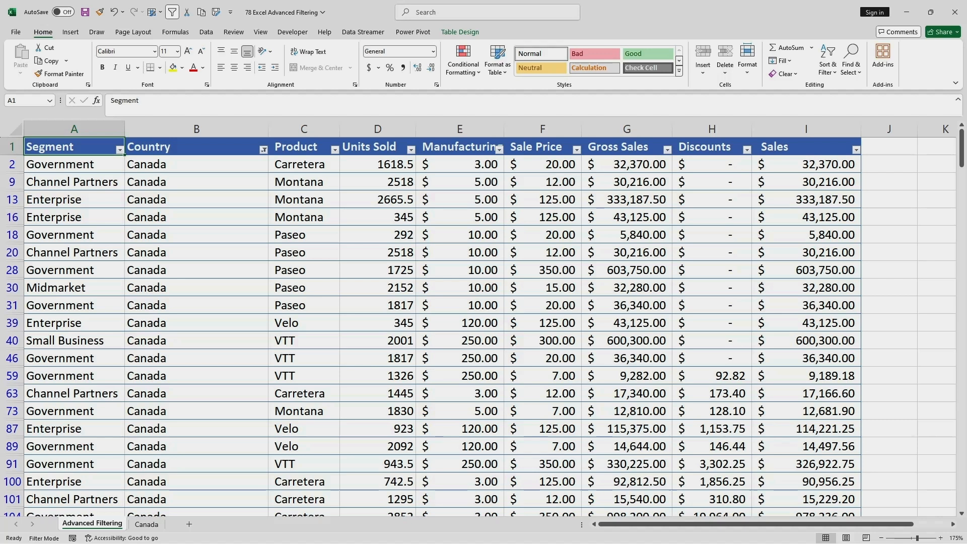
click(197, 305)
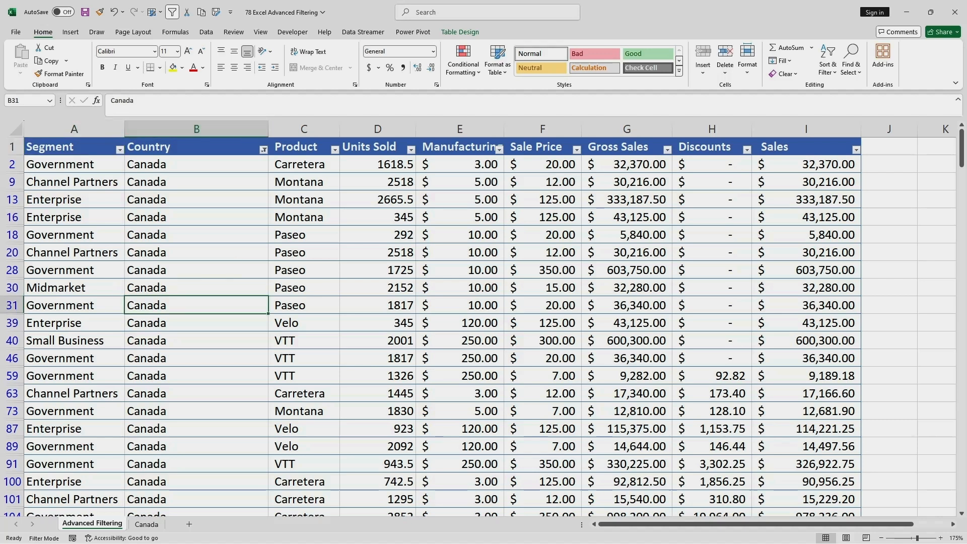
click(75, 147)
drag(74, 146, 806, 147)
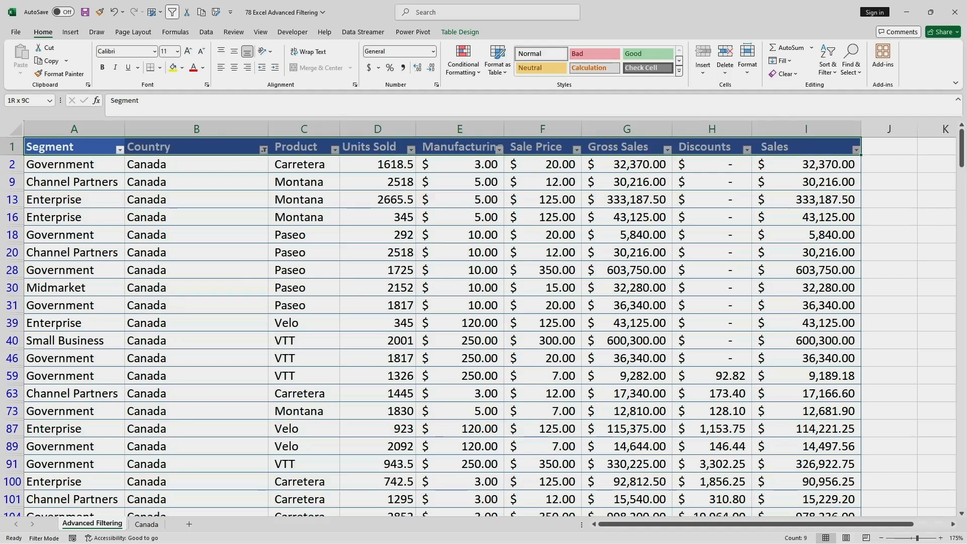
click(206, 32)
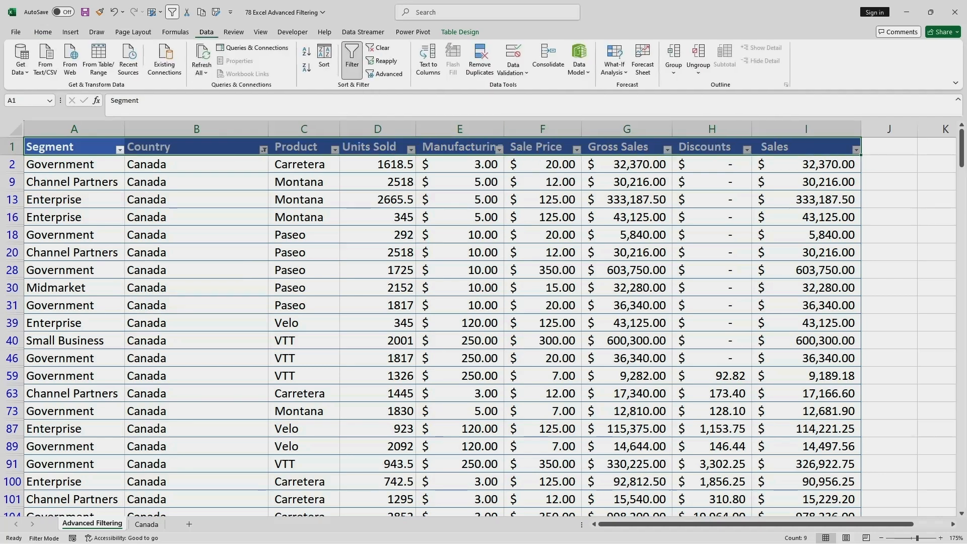
click(351, 59)
click(378, 235)
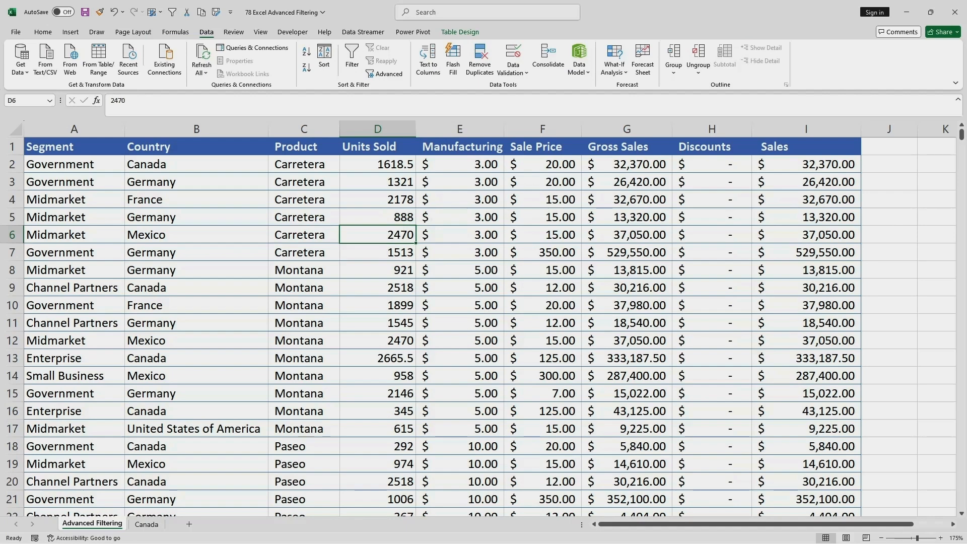
key(ctrl+Home)
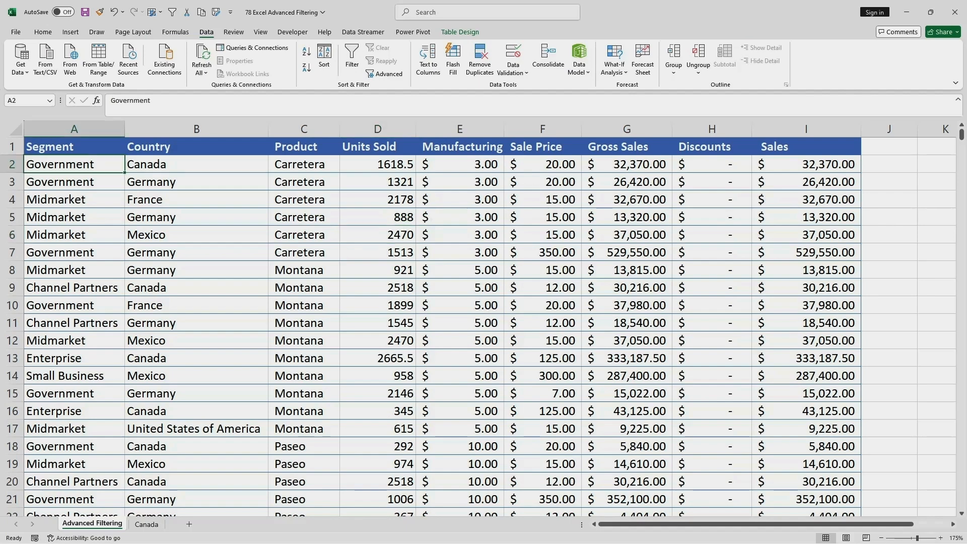
key(Up)
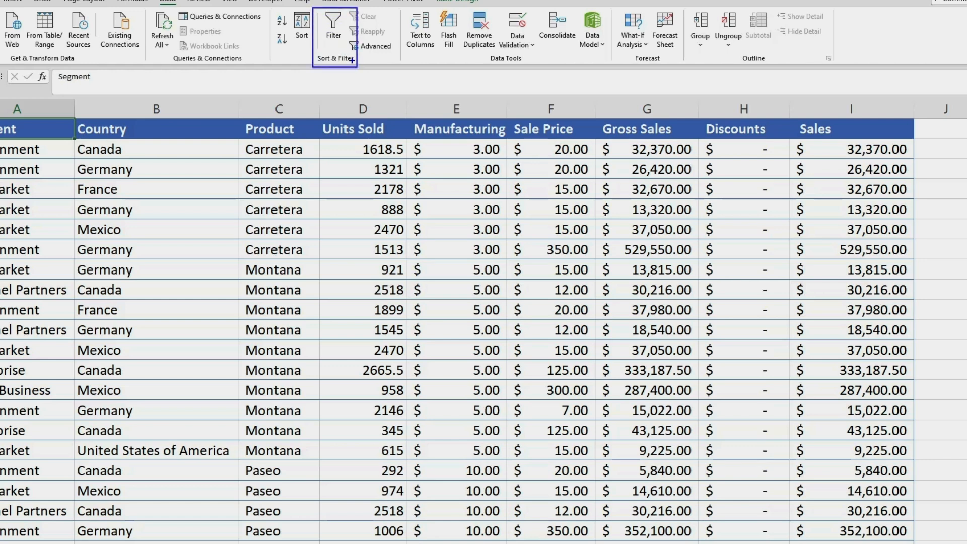
drag(362, 74, 349, 60)
key(Escape)
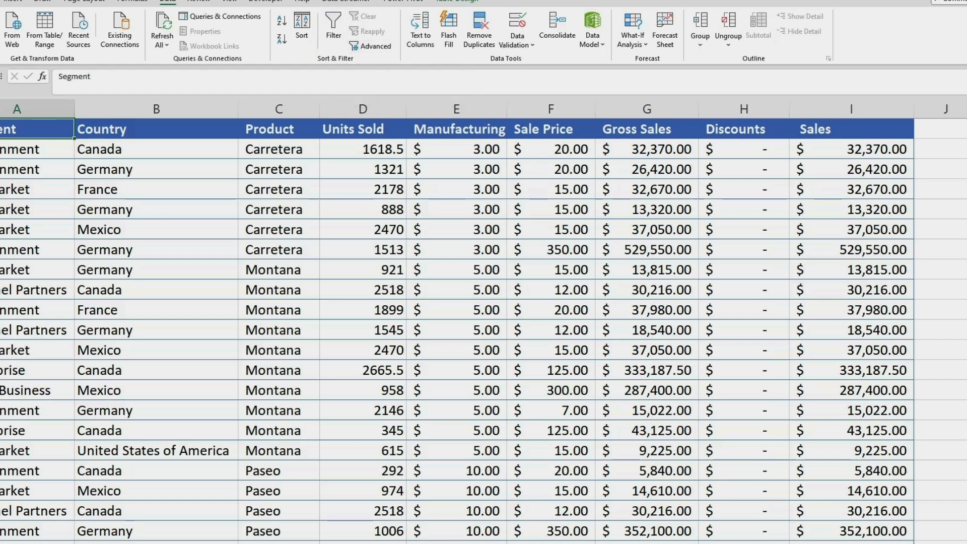
drag(346, 41, 407, 56)
key(Escape)
Copy the Country header and Canada value from B1:B2 to L1:L2 and autofit column L.
drag(156, 129, 157, 150)
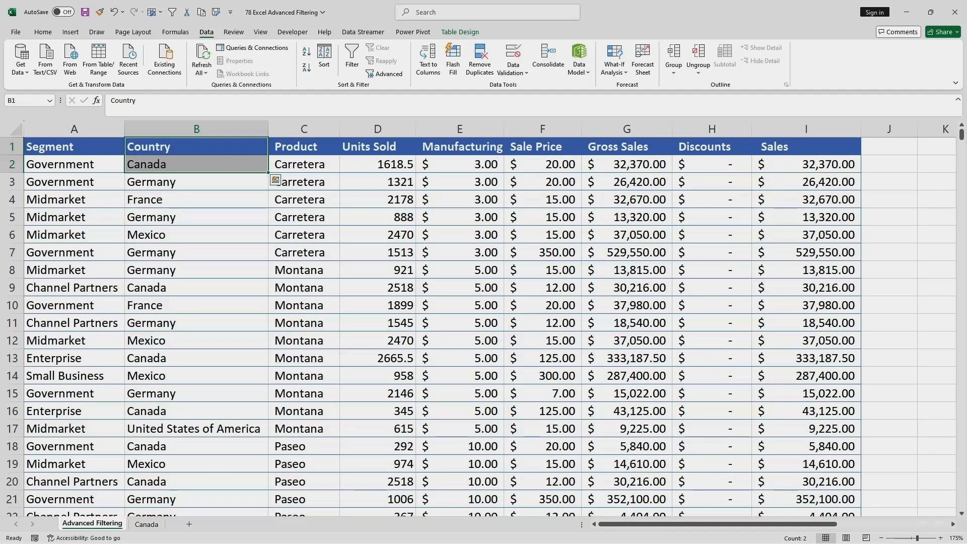
key(ctrl+c)
drag(746, 525, 810, 524)
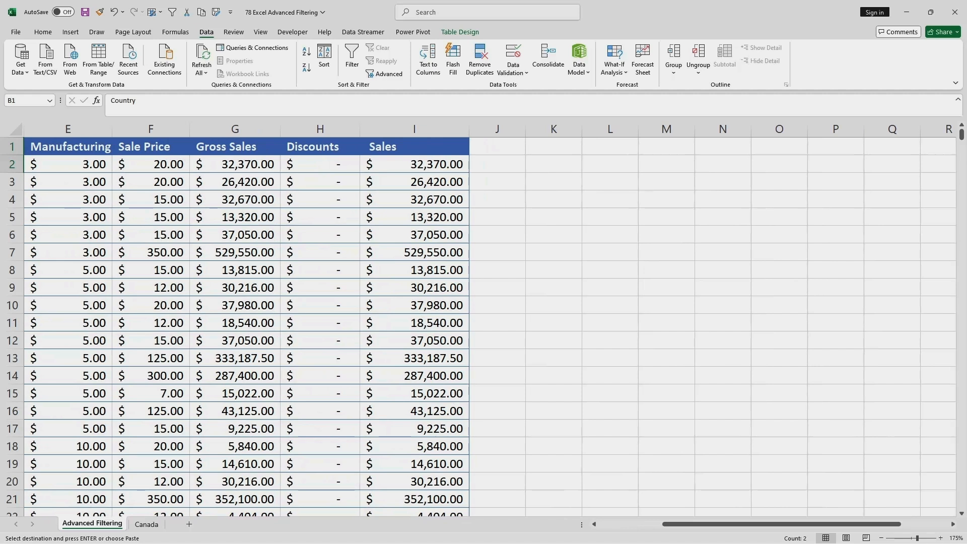
click(610, 147)
key(ctrl+v)
click(611, 235)
double_click(638, 129)
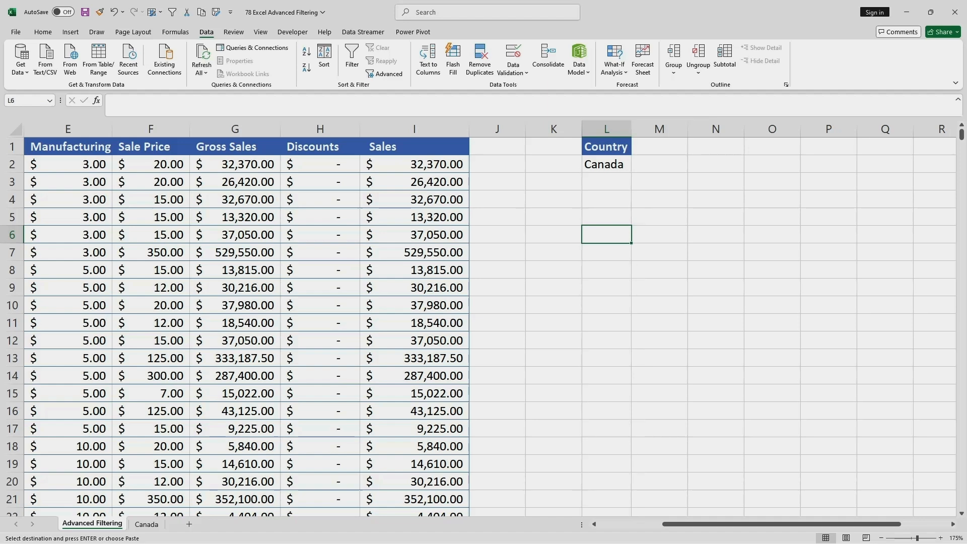
drag(781, 525, 717, 525)
click(543, 340)
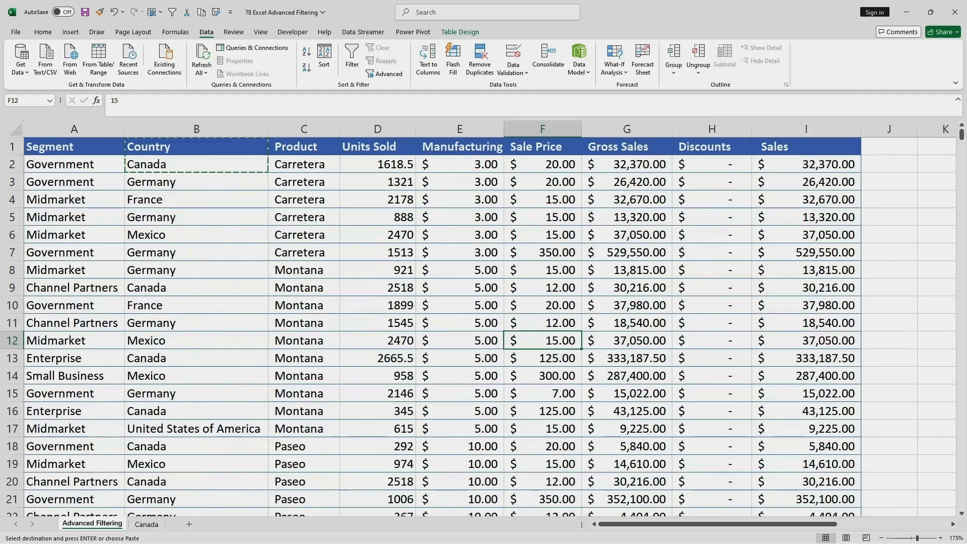
key(Escape)
click(807, 270)
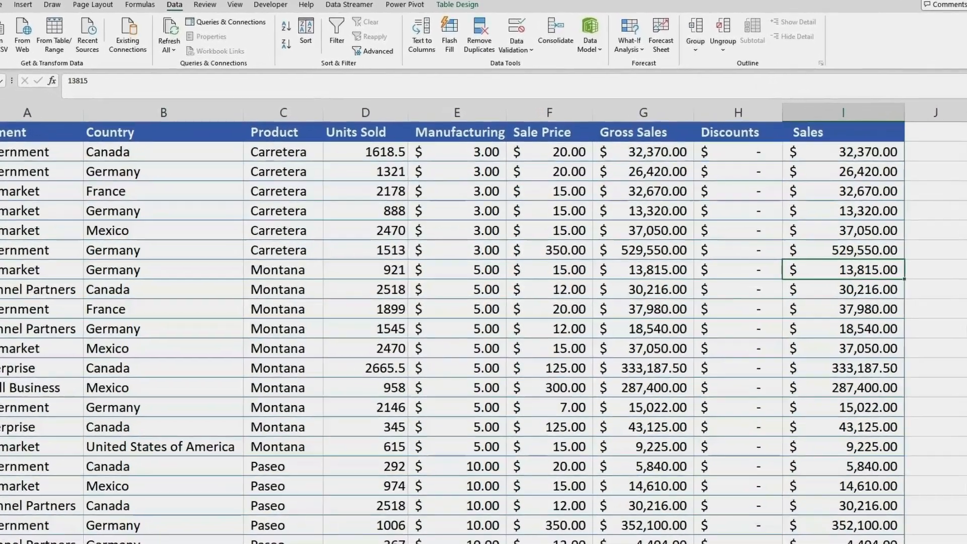
Start an Advanced Filter that copies to another location, with the table's headers and data, A1:I701, as list range.
click(74, 147)
click(361, 28)
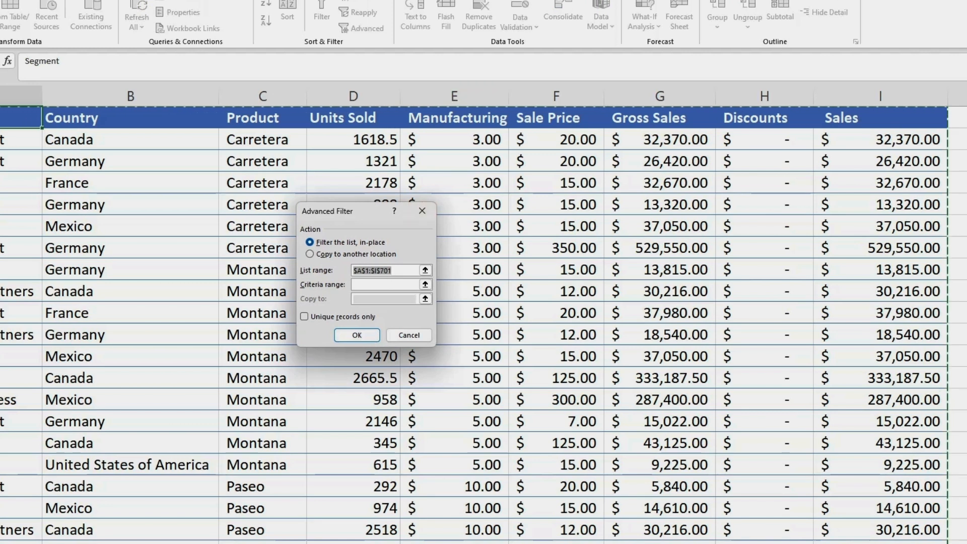
key(alt+o)
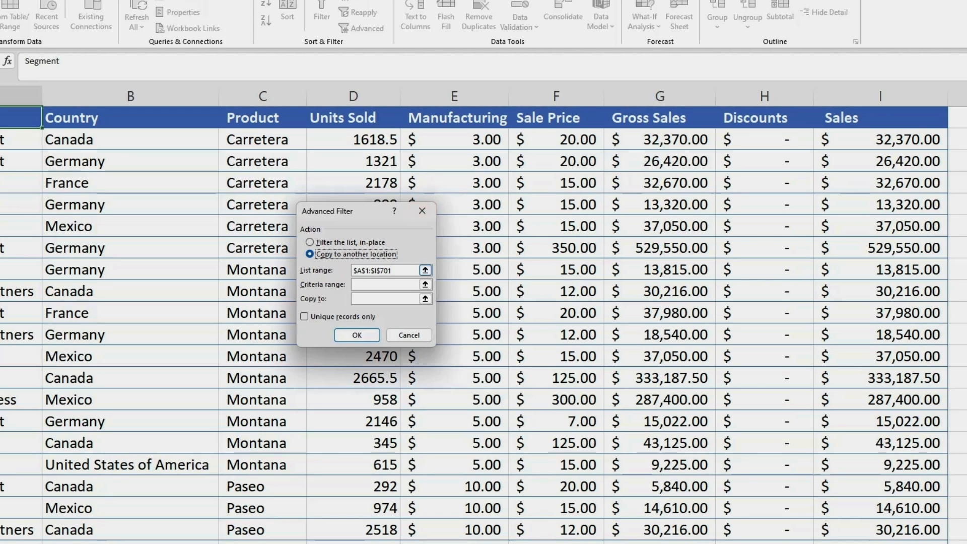
key(Tab)
key(Delete)
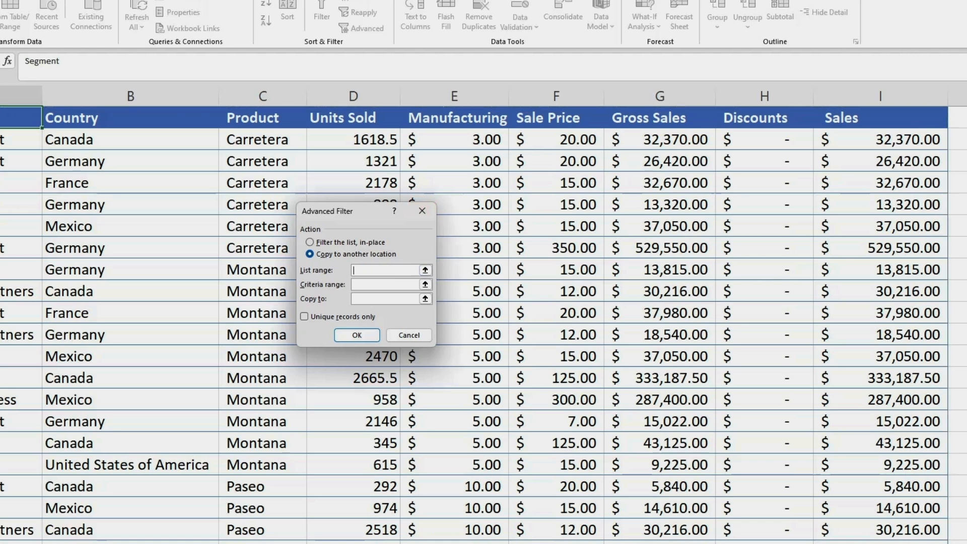
drag(21, 117, 943, 509)
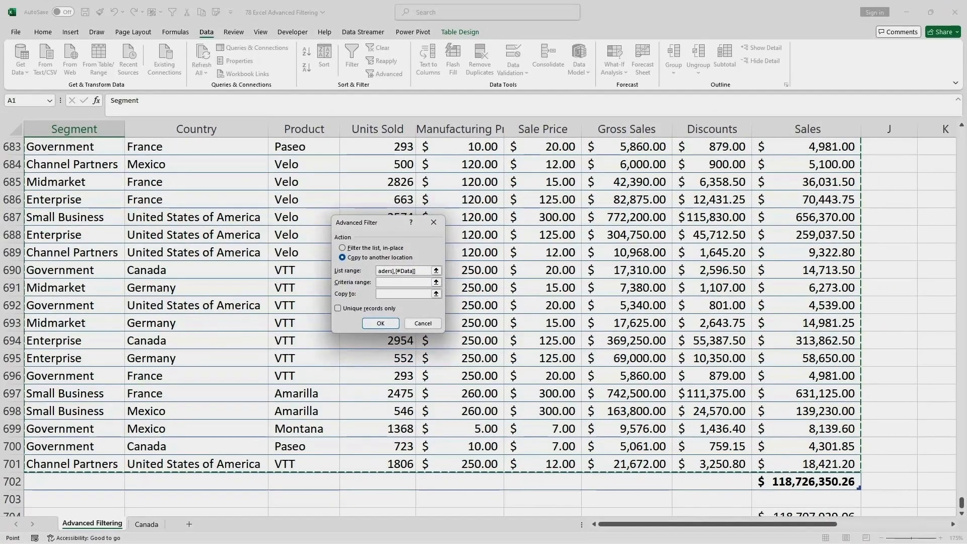
Set the Advanced Filter criteria range to the Country and Canada cells, L1:L2.
click(425, 282)
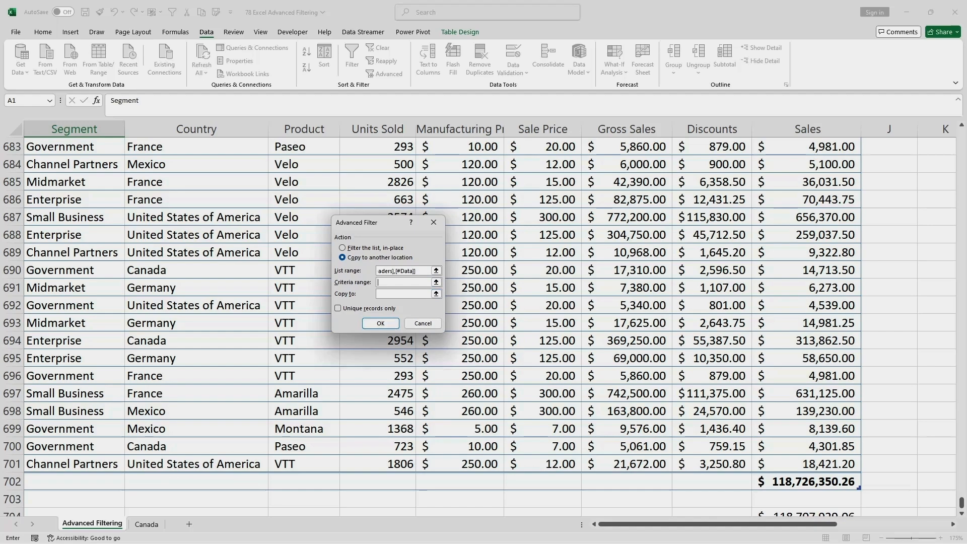
drag(962, 503, 962, 135)
drag(801, 525, 833, 525)
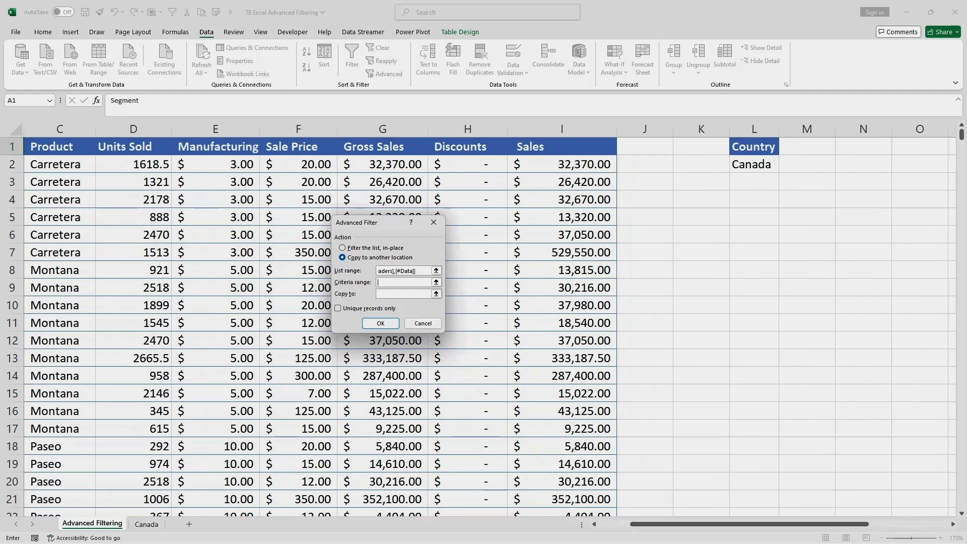
drag(755, 146, 754, 164)
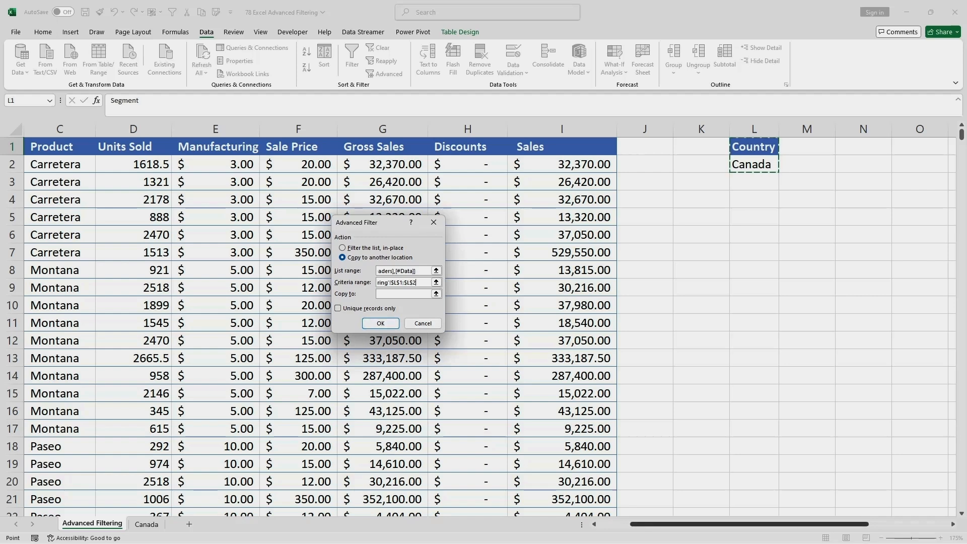
Set cell Q1 as the Advanced Filter's copy destination, run the filter, and bring the copied rows into view.
drag(750, 524, 718, 524)
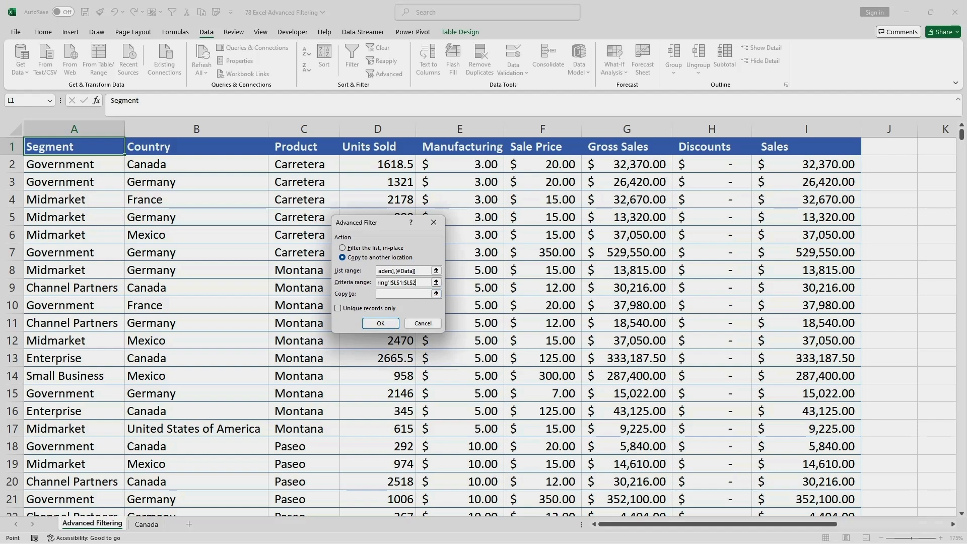
drag(625, 525, 737, 525)
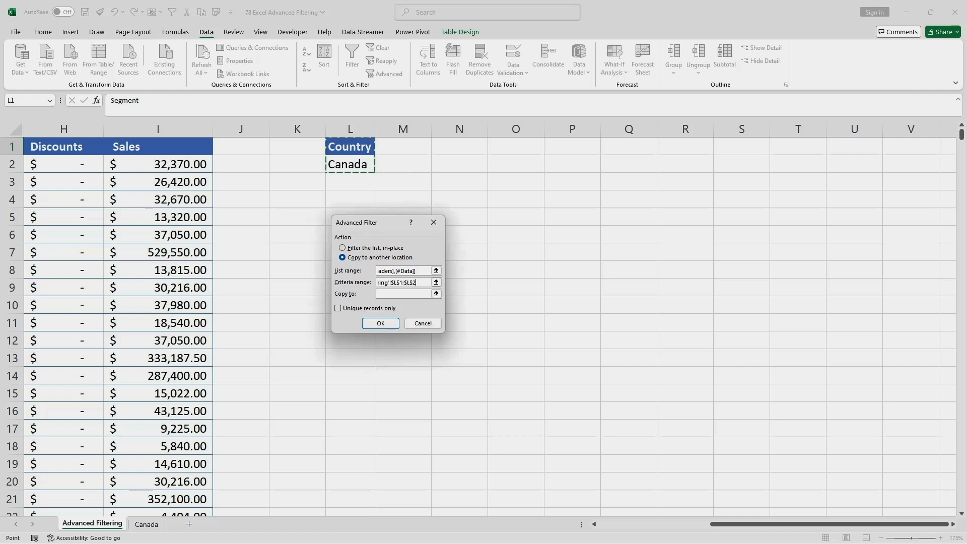
click(405, 294)
click(629, 147)
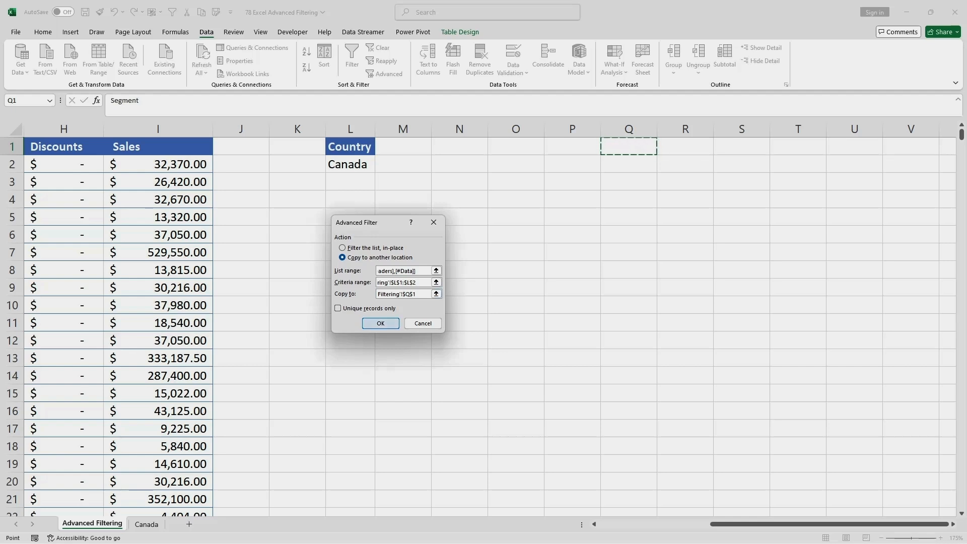
click(381, 323)
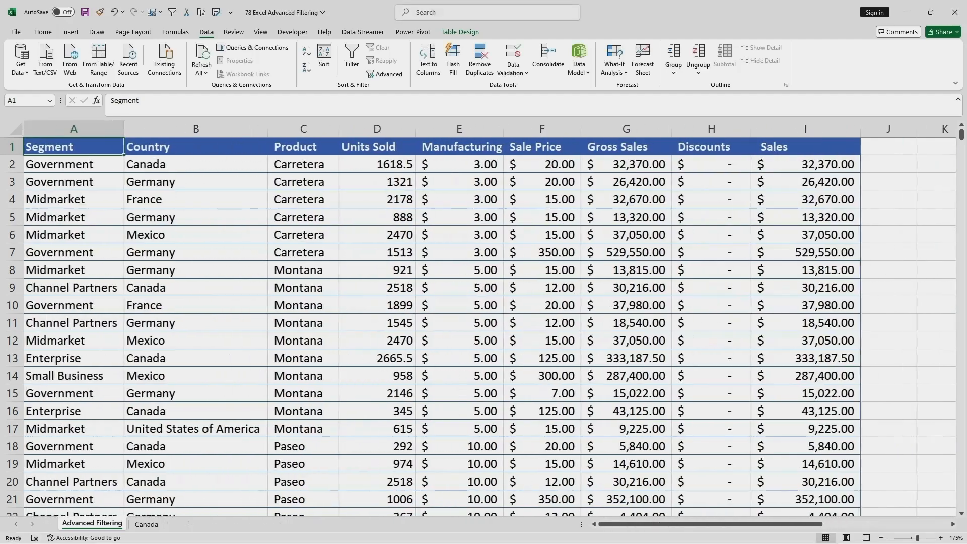
drag(654, 525, 781, 525)
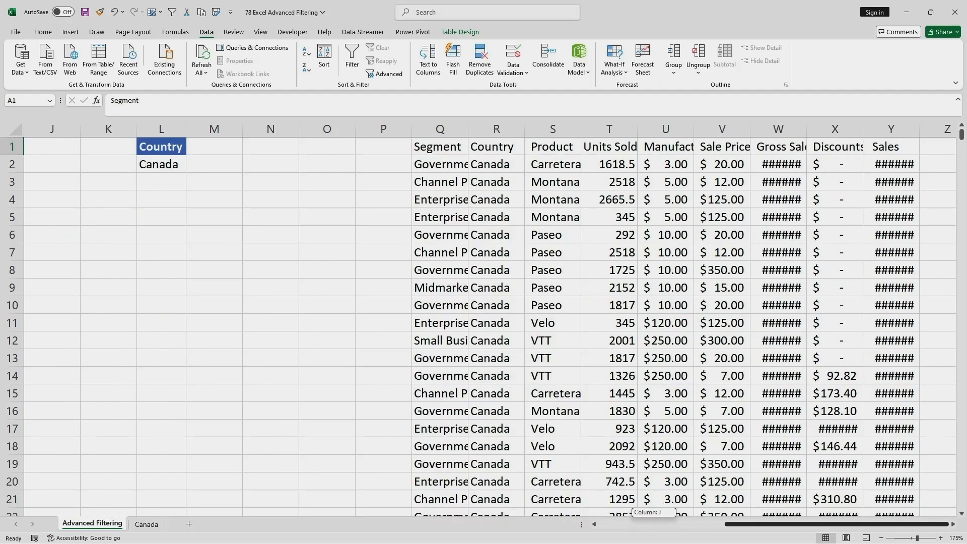
Apply the Country header formatting from L1 to the extracted table's header row, Q1:Y1, with Format Painter.
scroll(484, 323, down, 18)
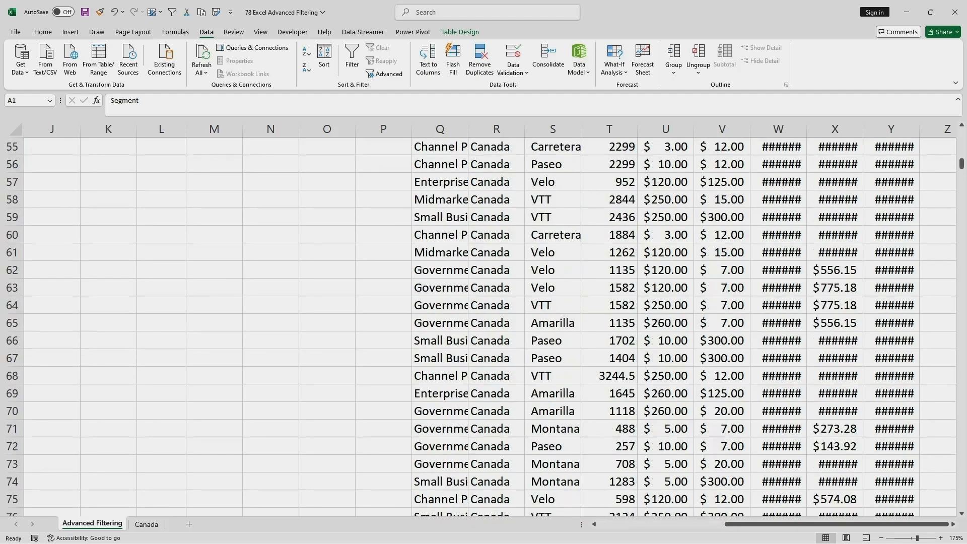
scroll(484, 323, down, 20)
scroll(483, 323, up, 8)
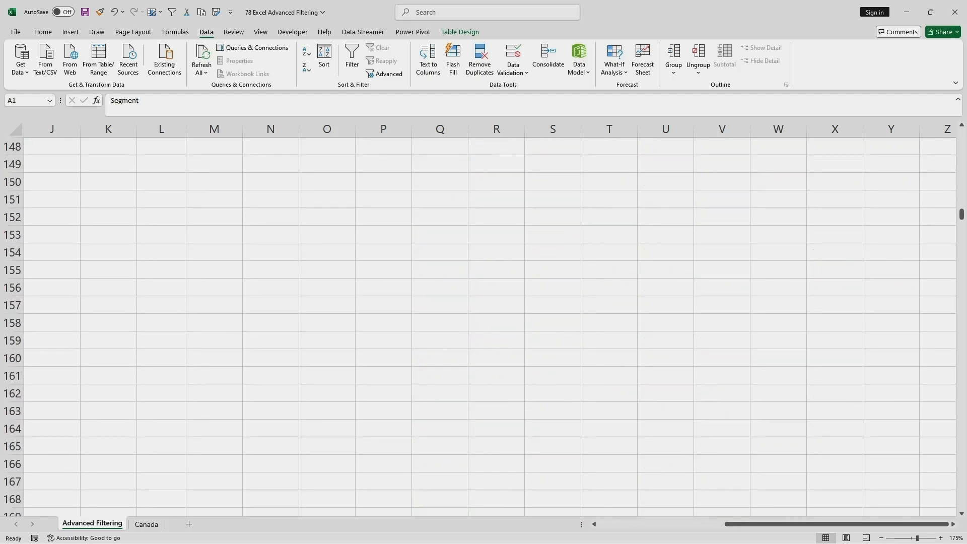
scroll(484, 322, up, 20)
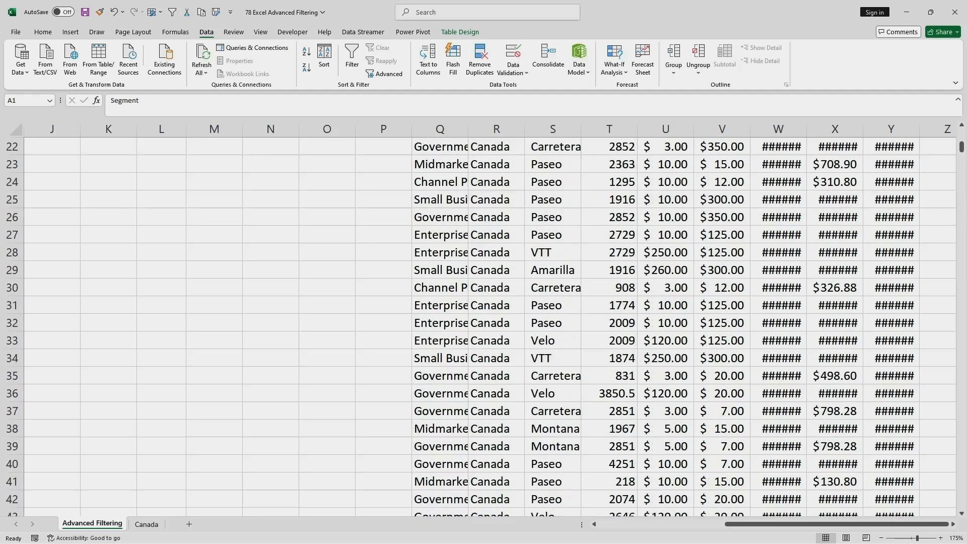
scroll(484, 322, up, 7)
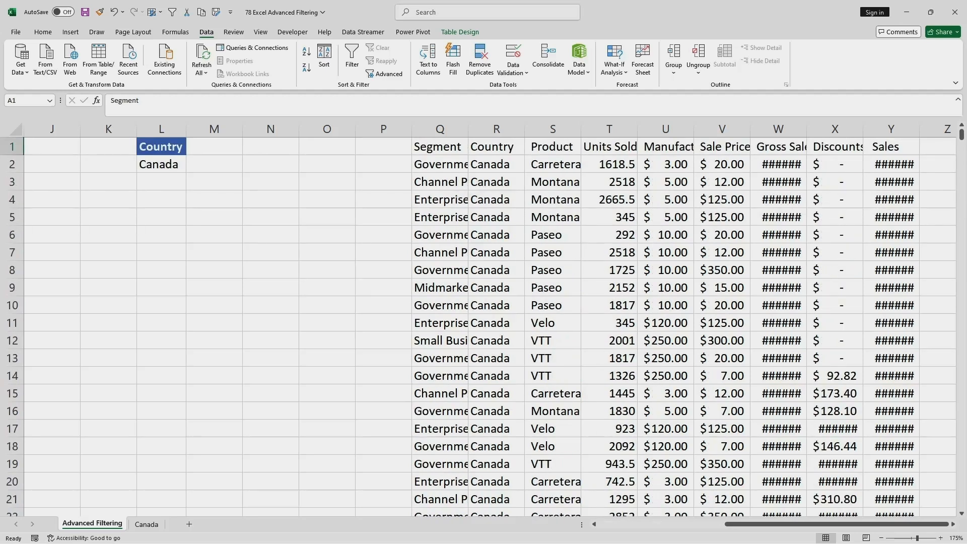
click(497, 147)
click(161, 146)
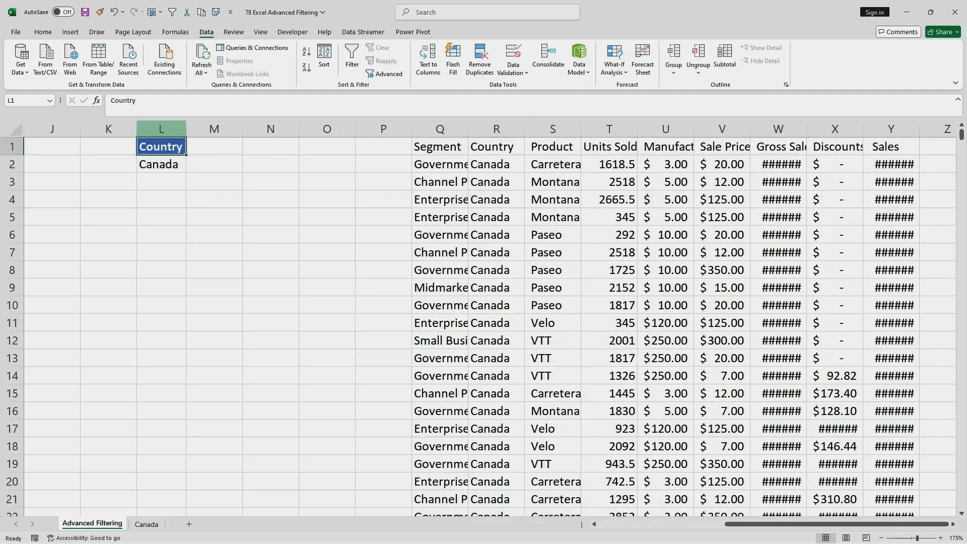
click(42, 32)
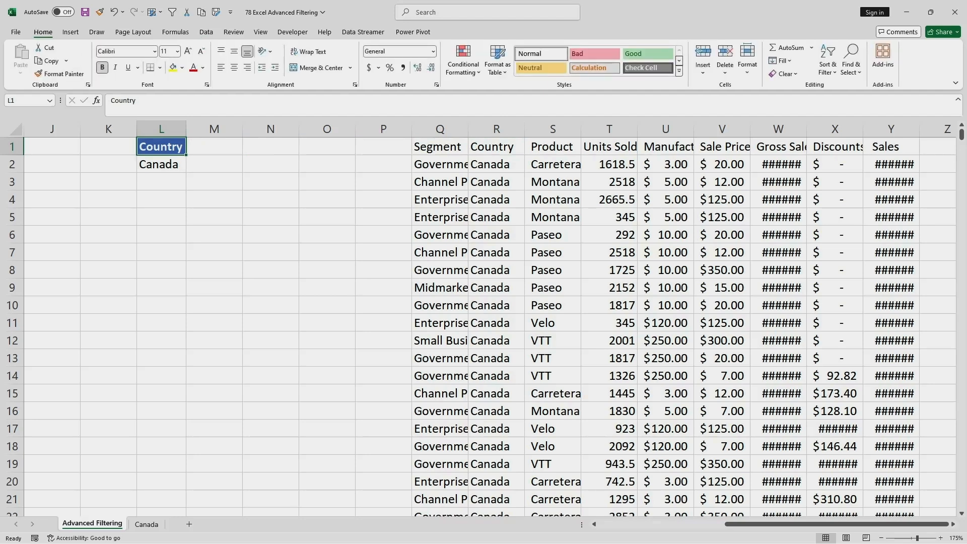
click(60, 73)
drag(423, 147, 892, 147)
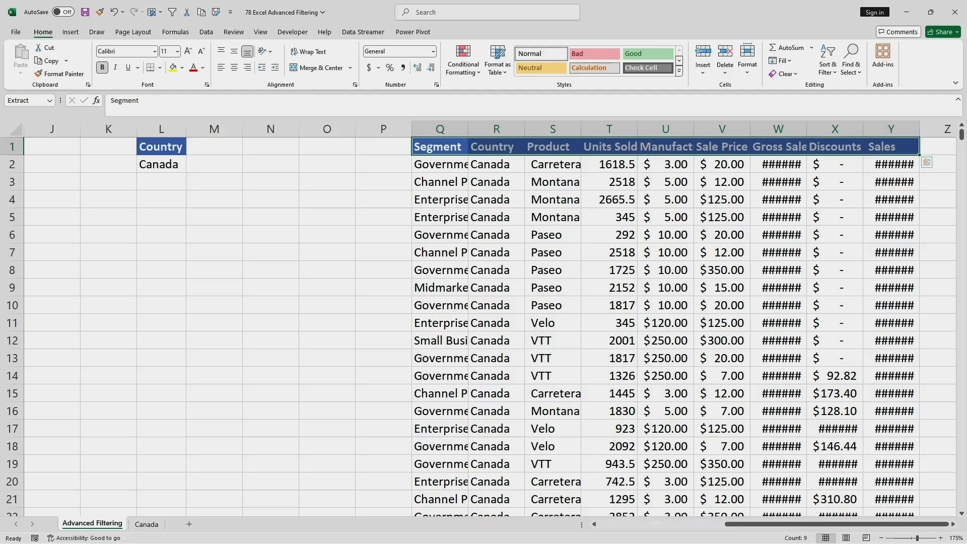
Autofit columns Q, R, V, W, X and Y of the extracted Canada table.
click(722, 217)
double_click(751, 129)
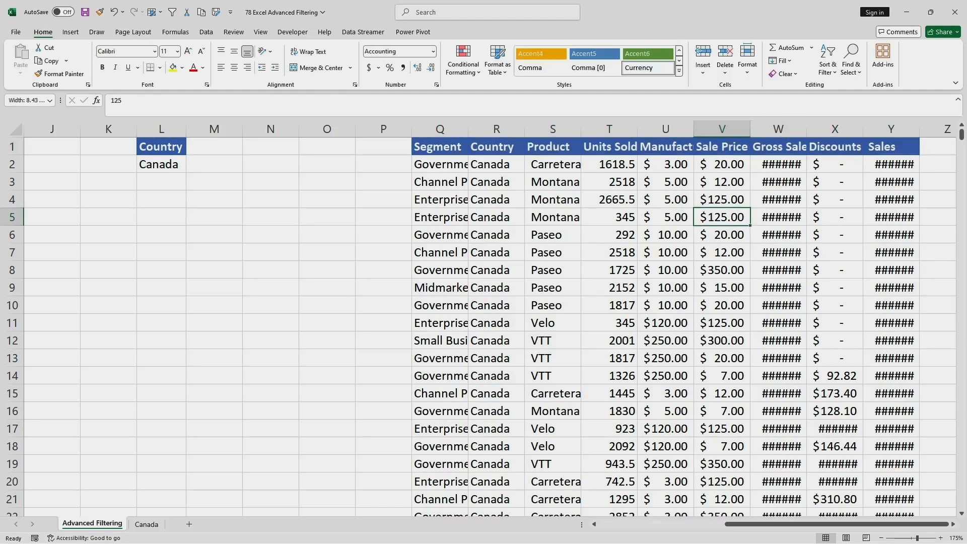
double_click(809, 129)
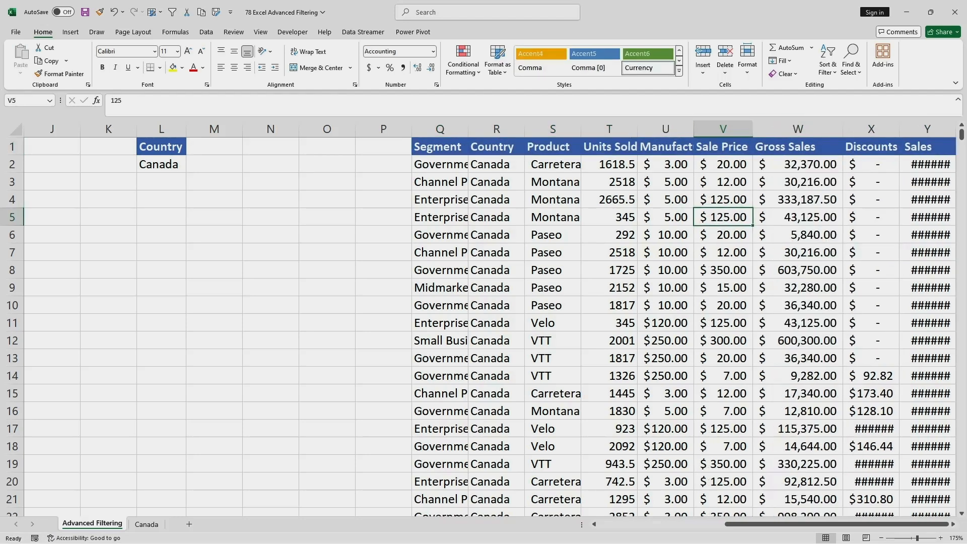
double_click(582, 129)
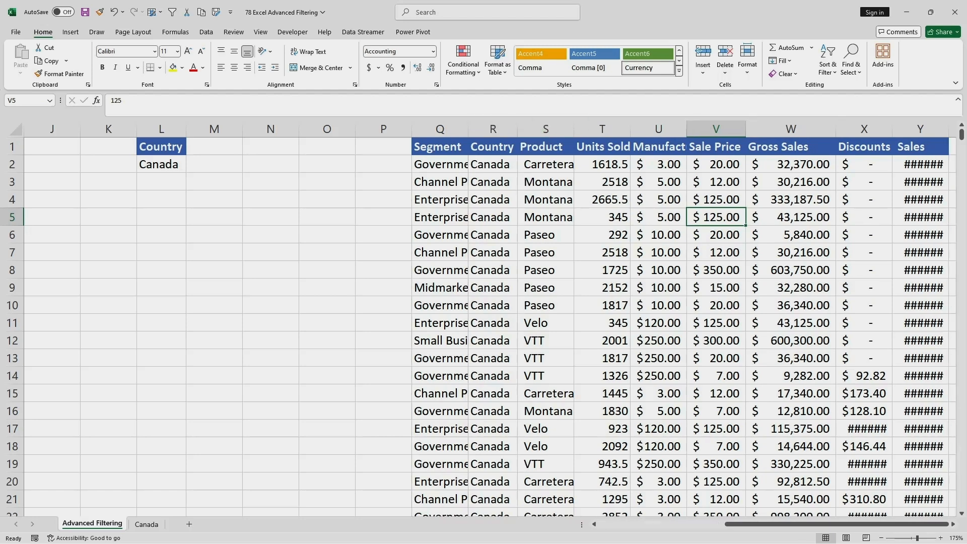
double_click(468, 129)
drag(826, 525, 840, 525)
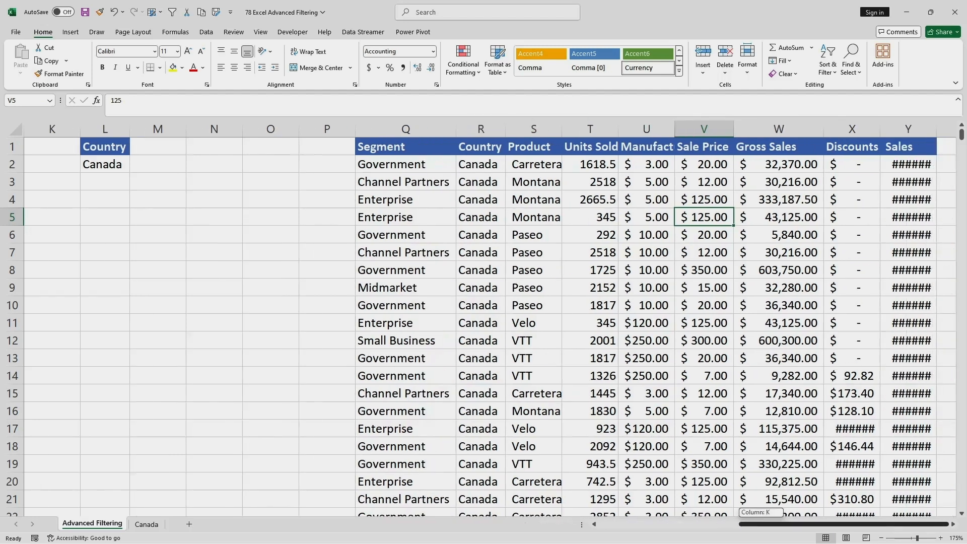
click(779, 288)
double_click(881, 129)
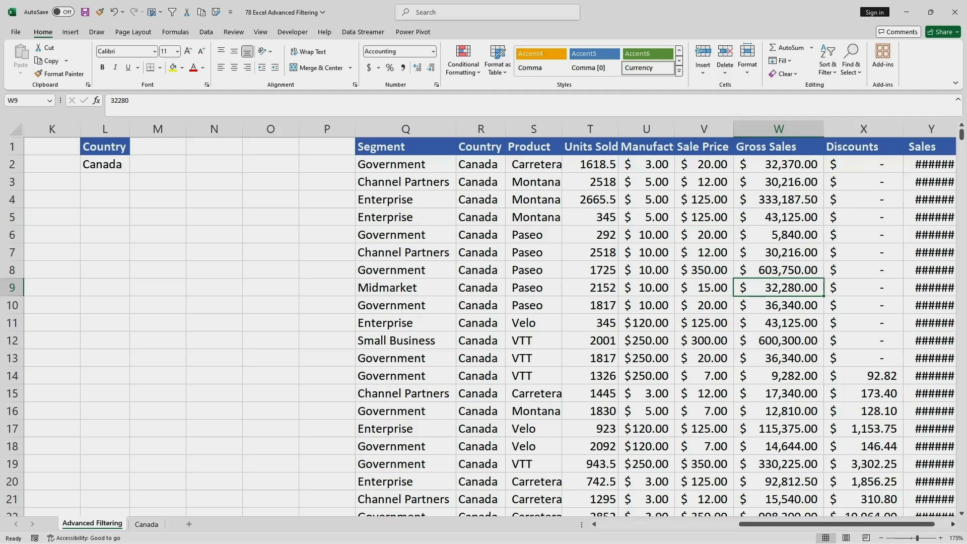
scroll(496, 318, right, 3)
double_click(799, 129)
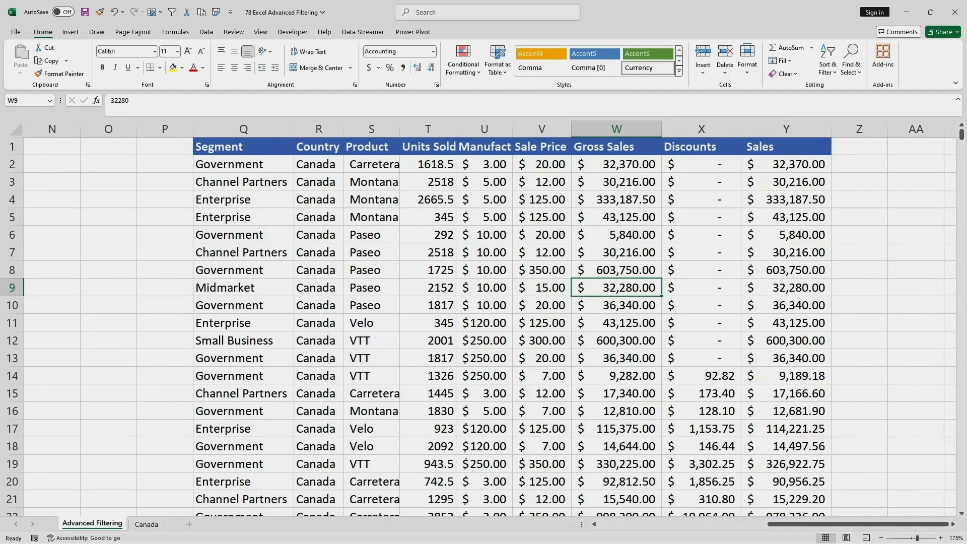
Review the extracted rows down to their last row and check the Sales total on the Canada sheet.
scroll(484, 328, down, 20)
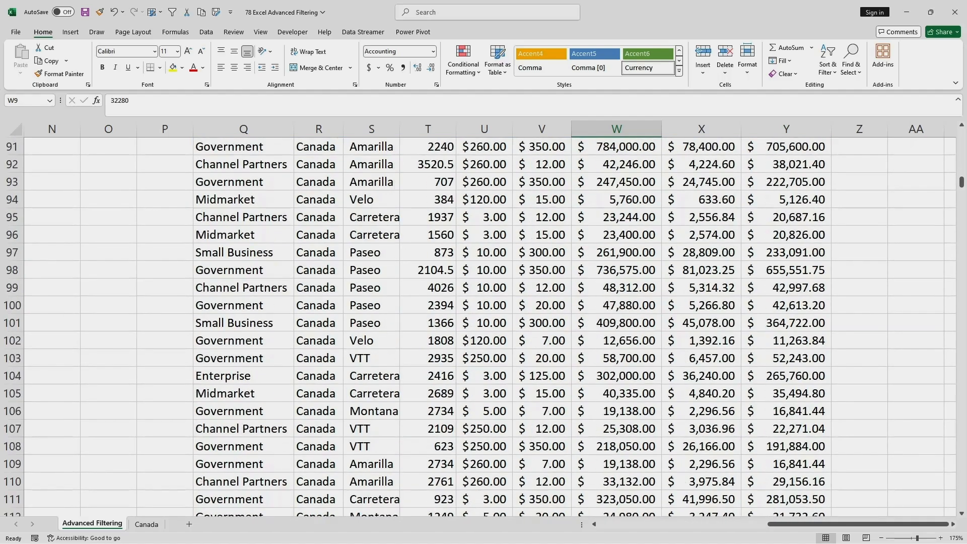
scroll(484, 327, down, 16)
scroll(484, 327, up, 12)
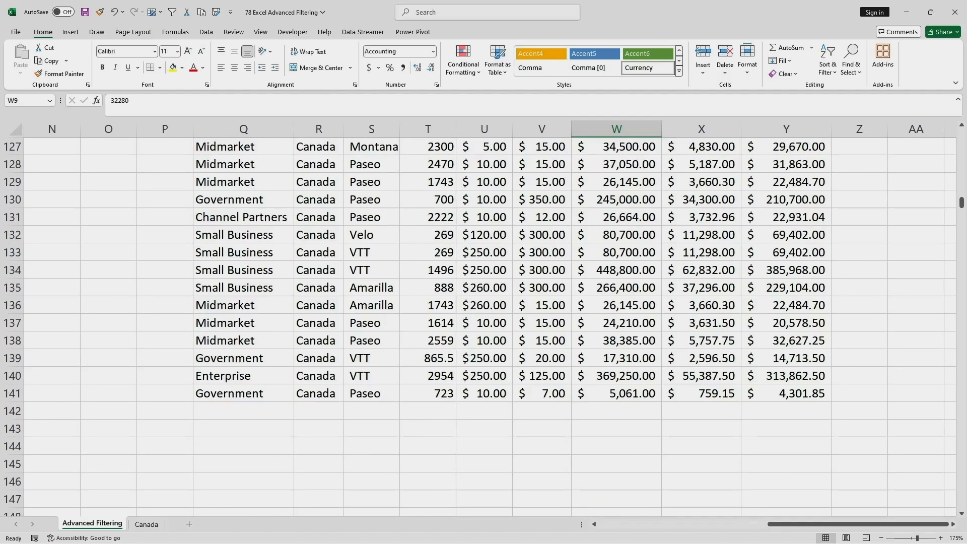
scroll(484, 328, down, 2)
click(146, 524)
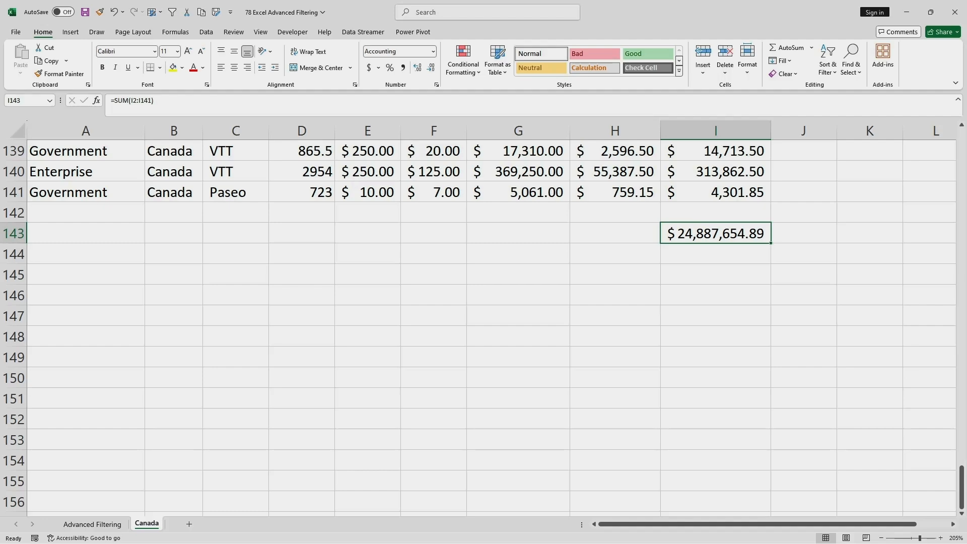
click(92, 525)
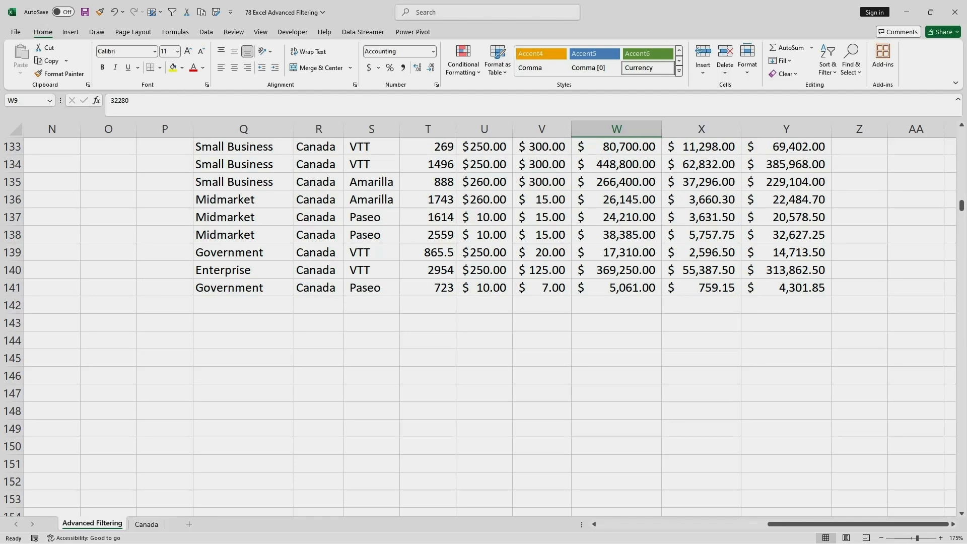
Total the extracted Sales values in cell Y143 with =SUM(Y2:Y141).
click(787, 323)
text(=)
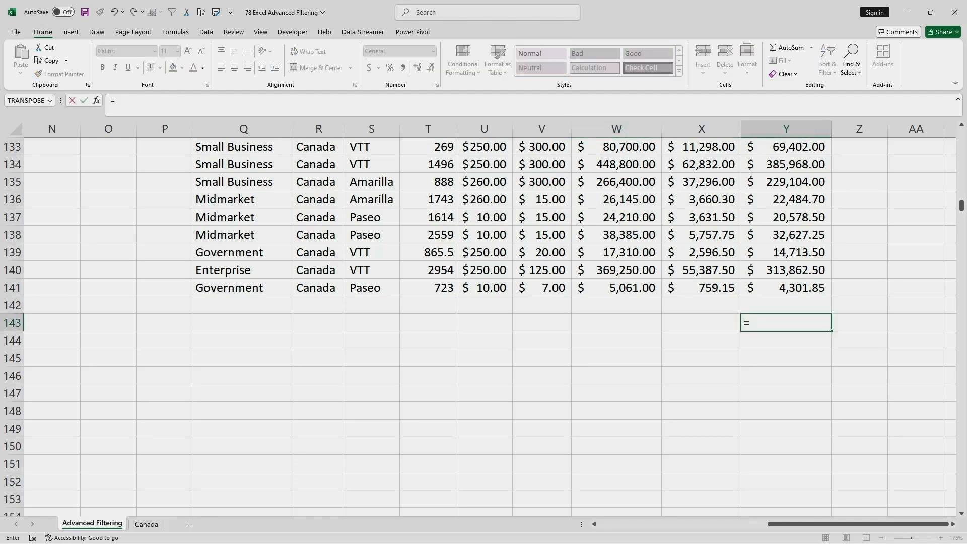
text(SUM()
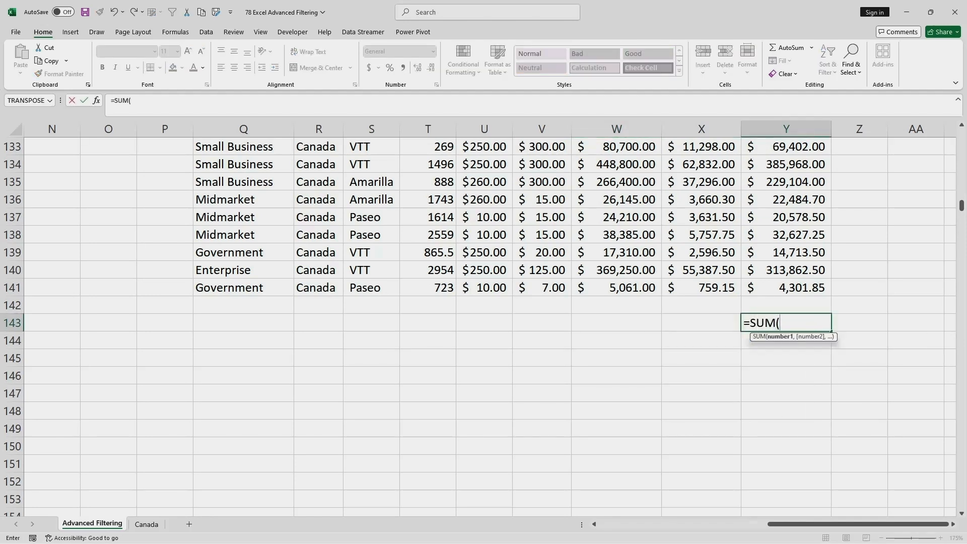
click(786, 288)
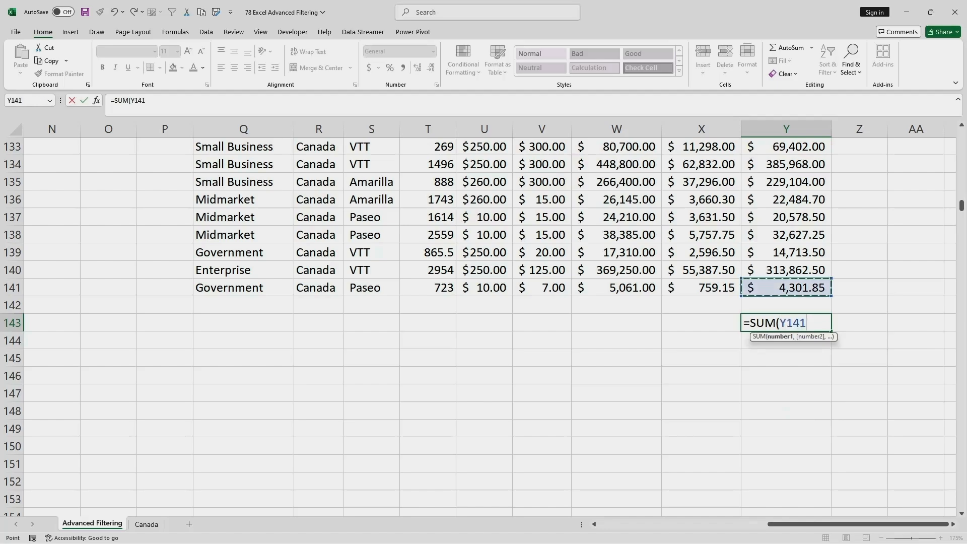
drag(742, 278, 761, 161)
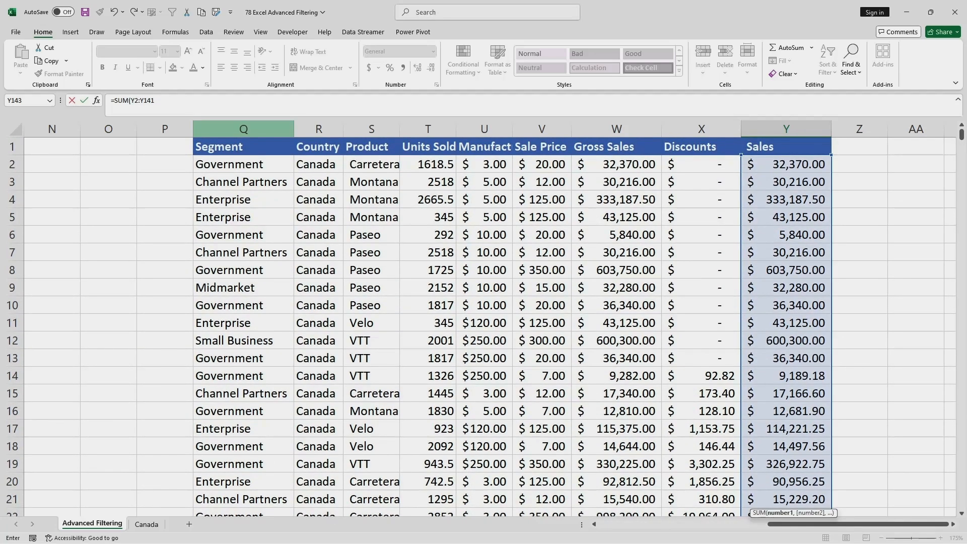
click(162, 101)
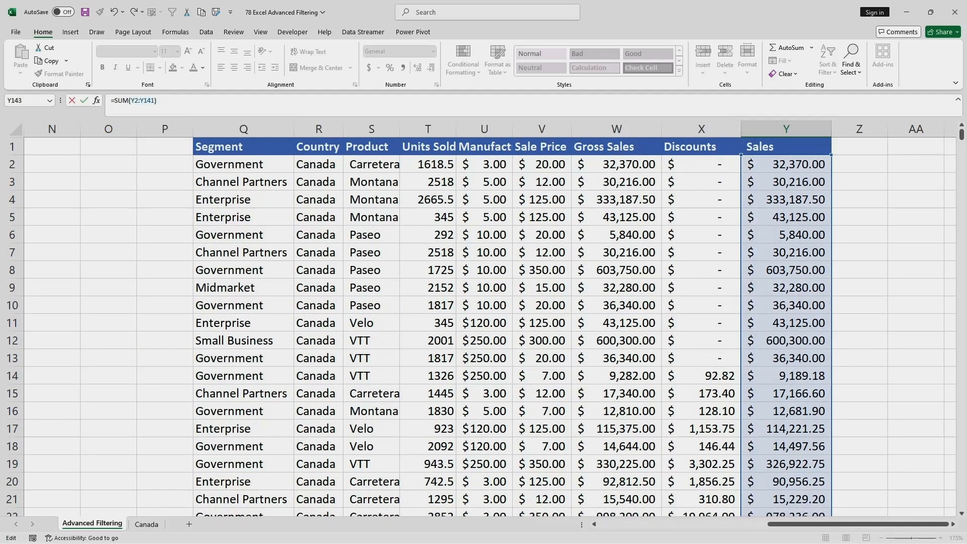
key(Return)
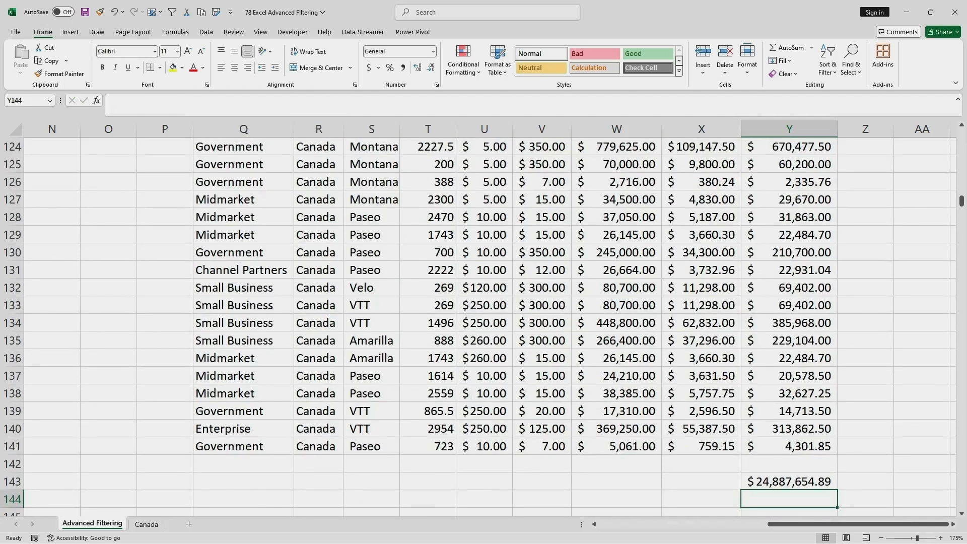
Compare the Sales total in Y143 with the total in I143 on the Canada sheet.
click(789, 482)
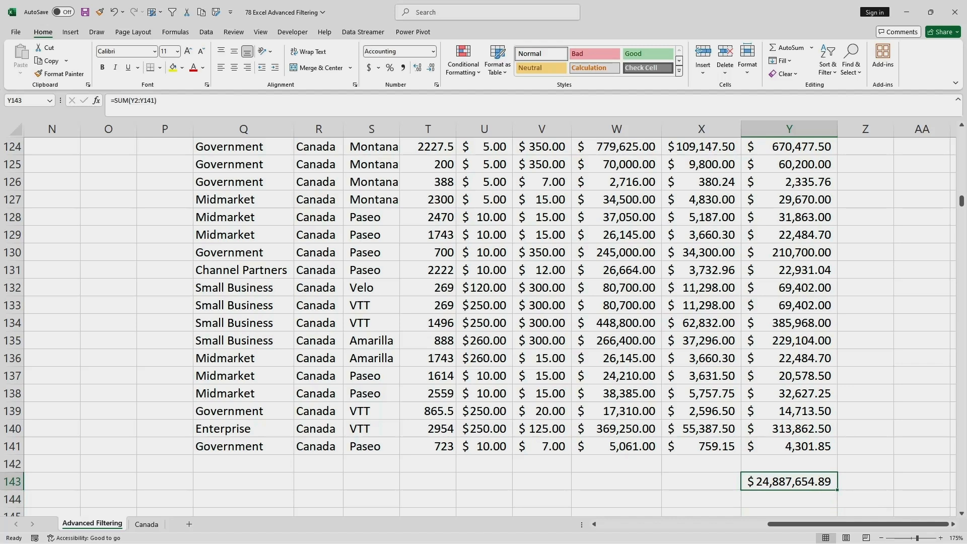
click(147, 524)
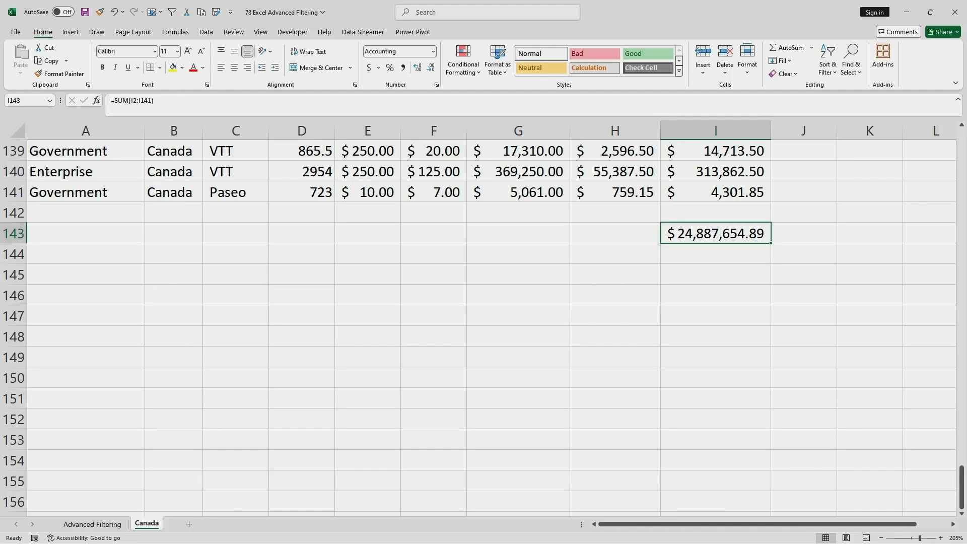
click(92, 525)
click(428, 358)
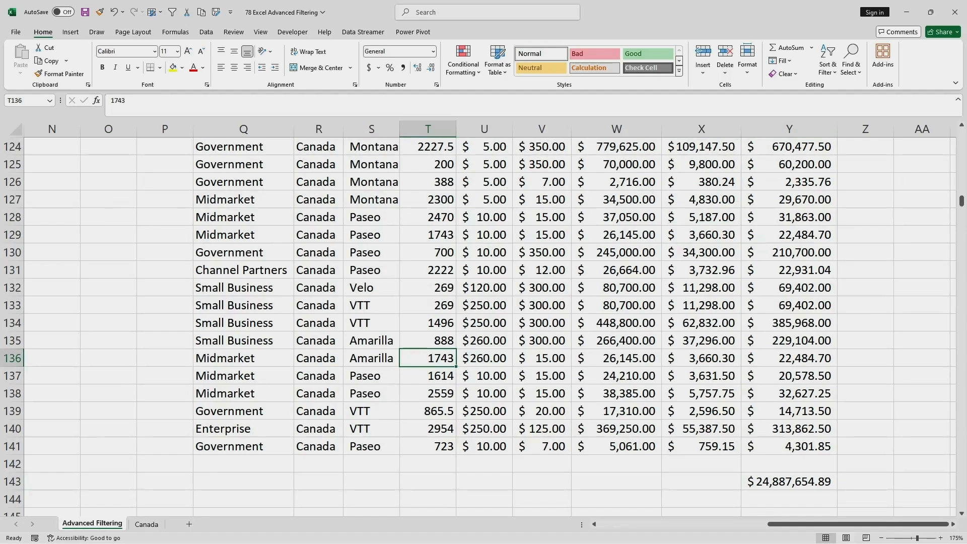
Copy the Product header from C1 of the source table to cell AB1.
drag(877, 524, 705, 524)
scroll(483, 328, up, 7)
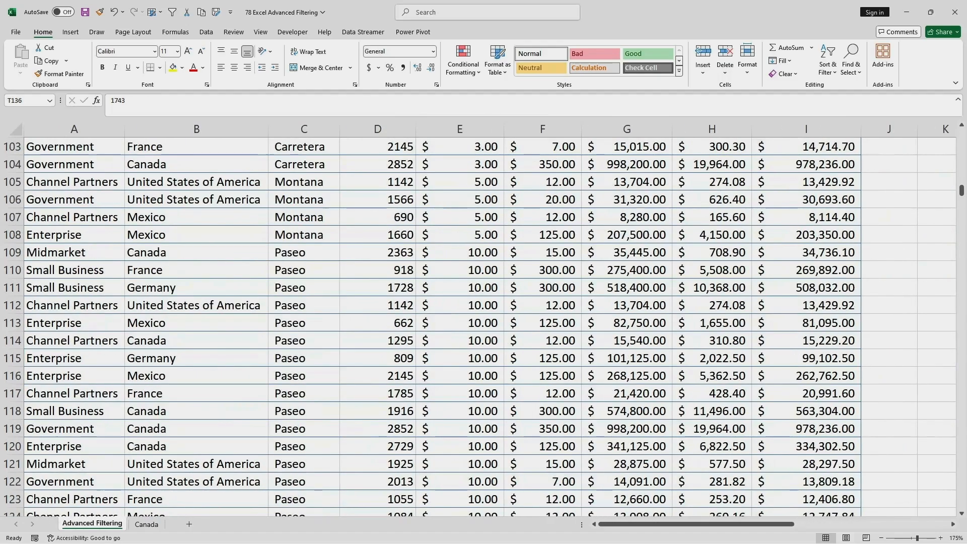
scroll(484, 328, up, 20)
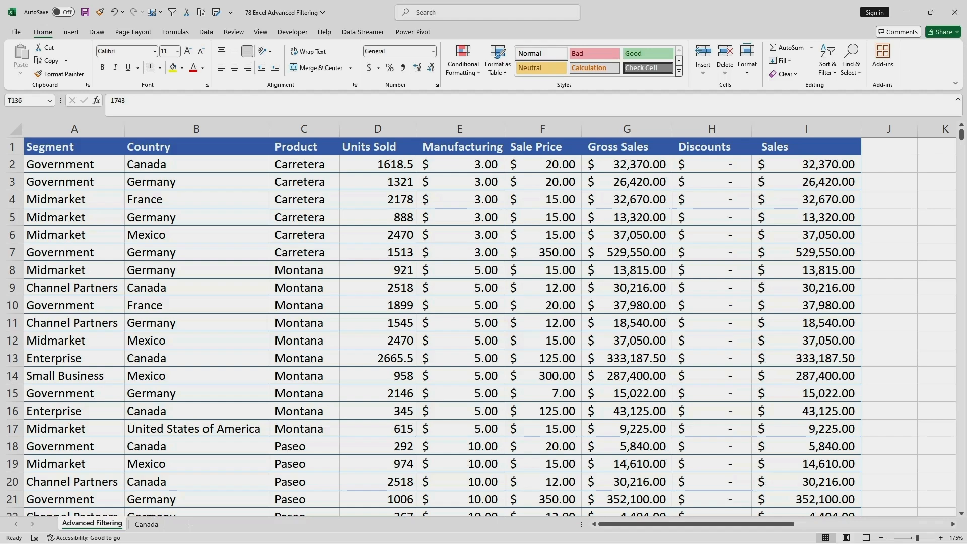
scroll(483, 323, down, 8)
scroll(483, 322, down, 15)
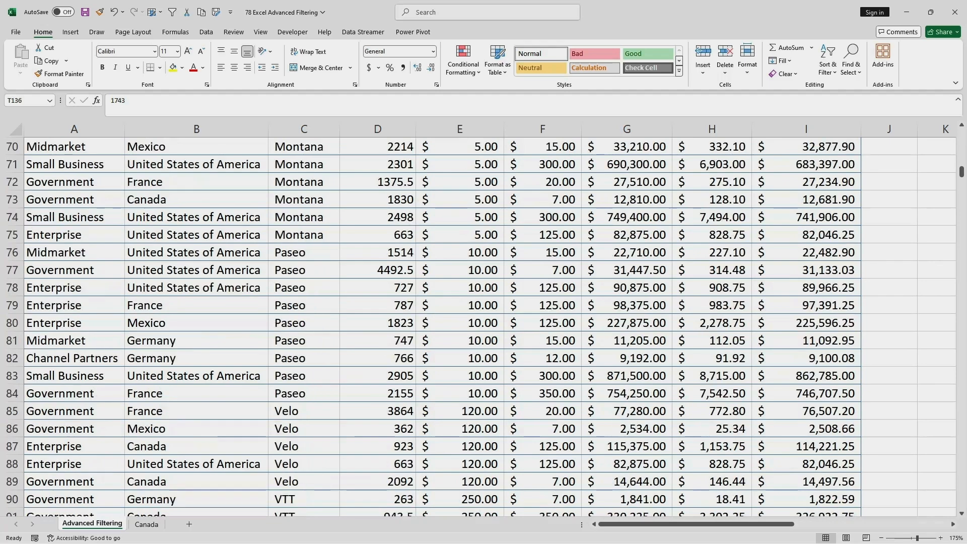
scroll(484, 322, up, 20)
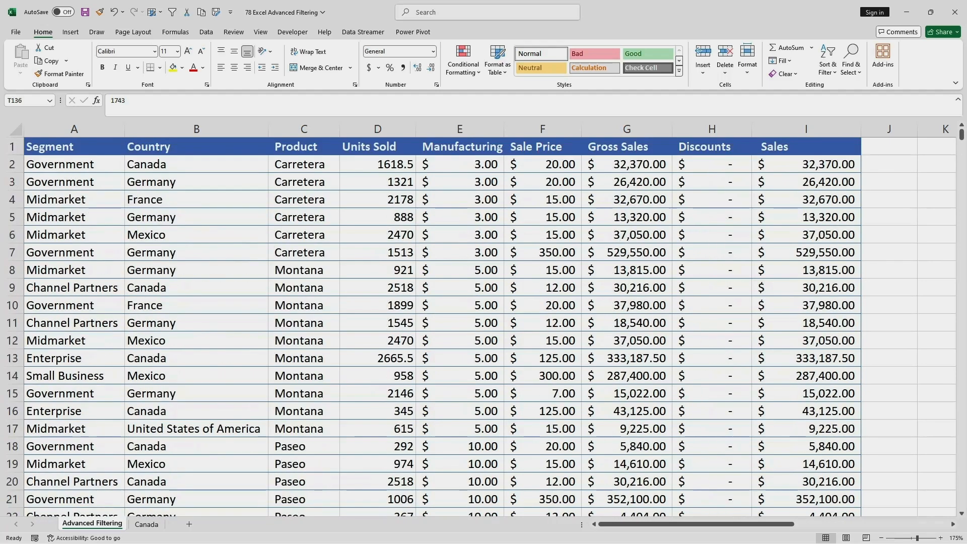
click(304, 146)
key(ctrl+c)
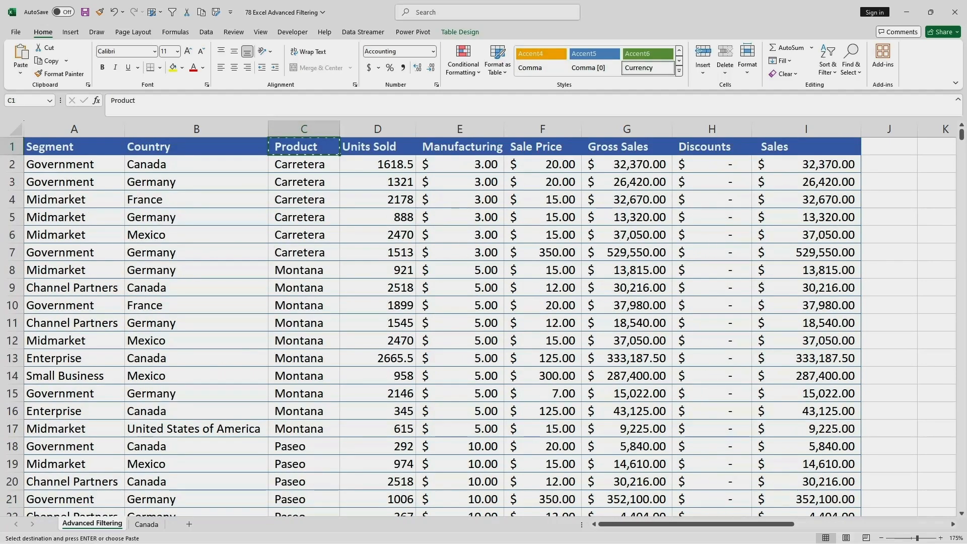
drag(665, 525, 820, 525)
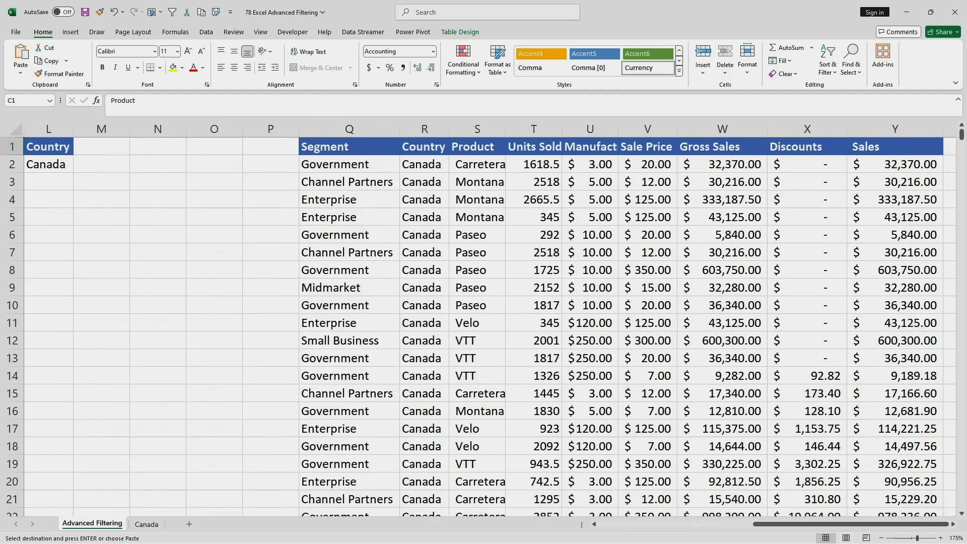
scroll(483, 322, right, 6)
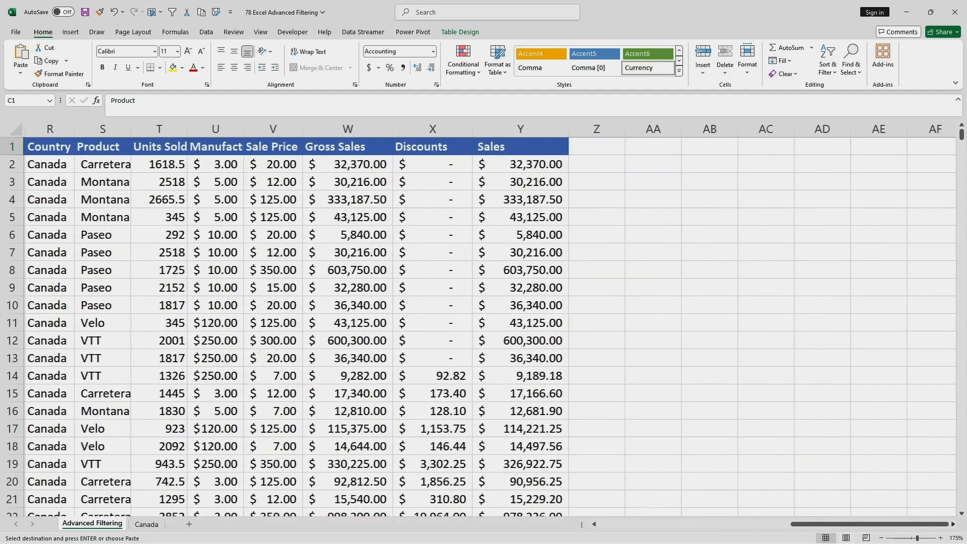
click(709, 146)
key(ctrl+v)
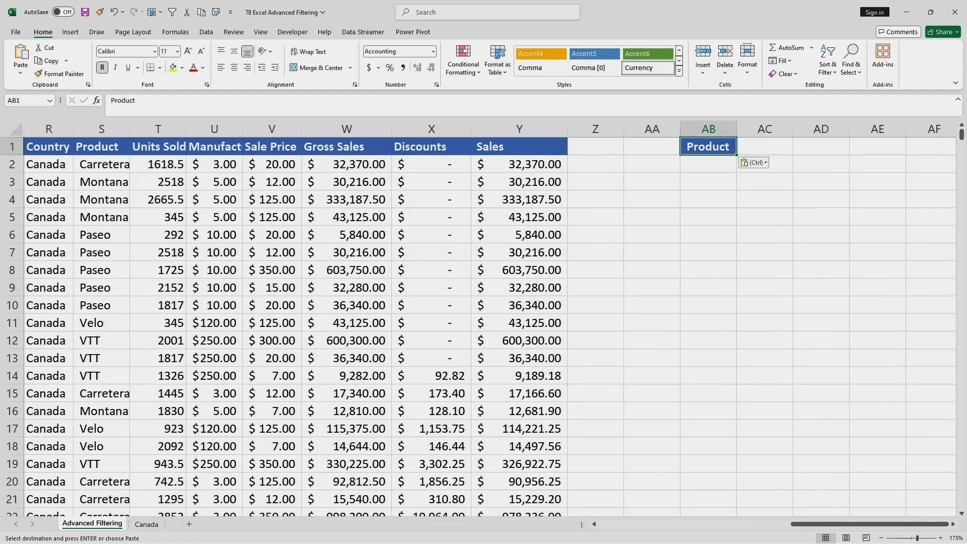
drag(827, 525, 635, 524)
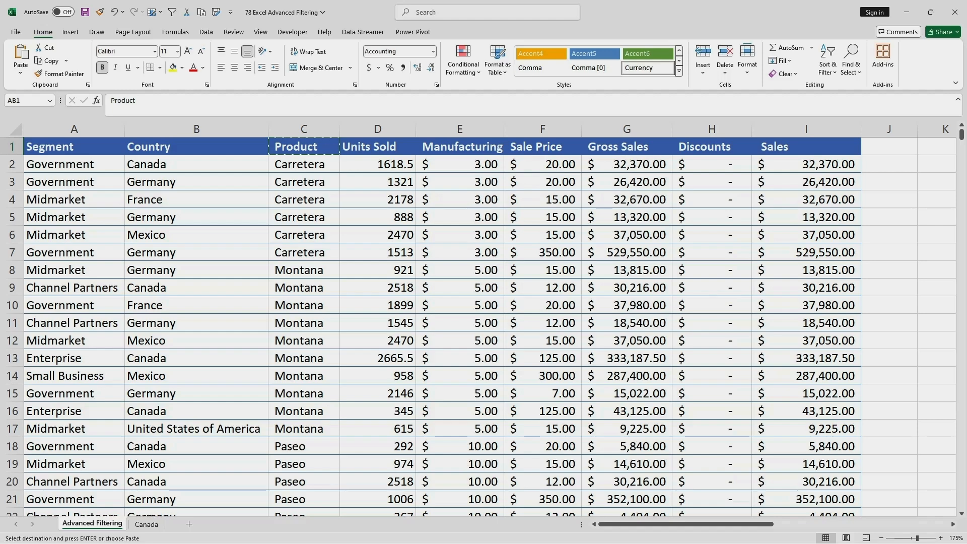
Copy the value Paseo from C18 of the source table to cell AB2 under the Product header.
key(Return)
drag(854, 525, 643, 524)
scroll(304, 288, down, 3)
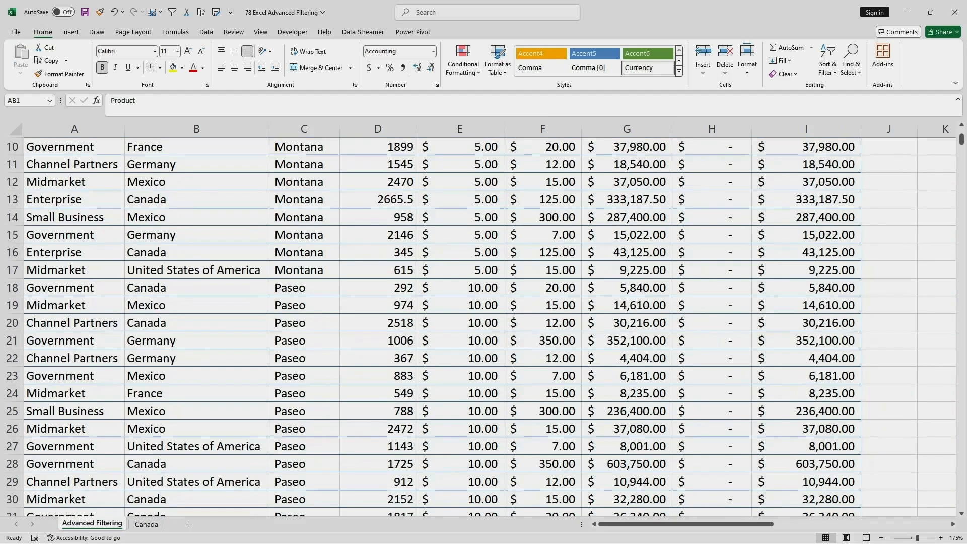
click(304, 288)
key(ctrl+c)
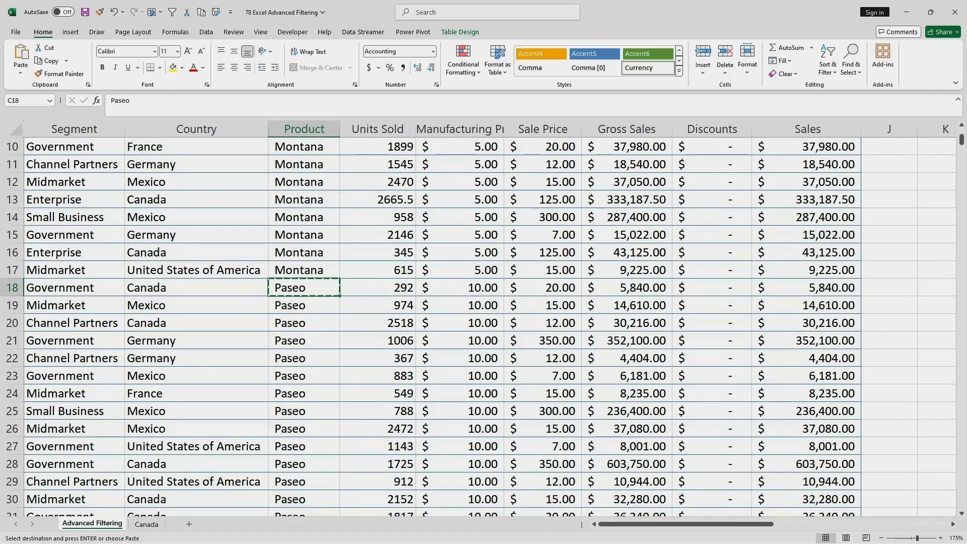
drag(686, 525, 861, 525)
scroll(484, 322, up, 3)
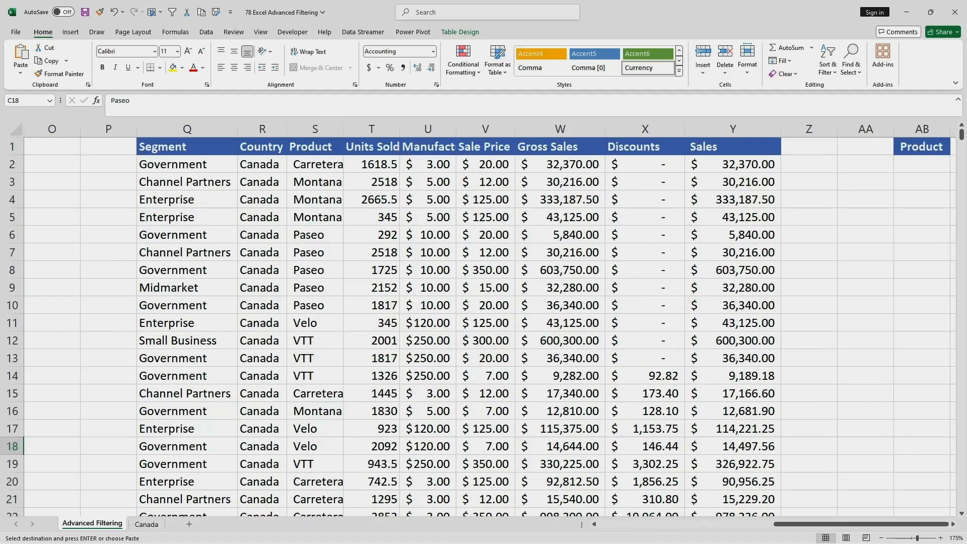
click(923, 164)
key(ctrl+v)
click(866, 235)
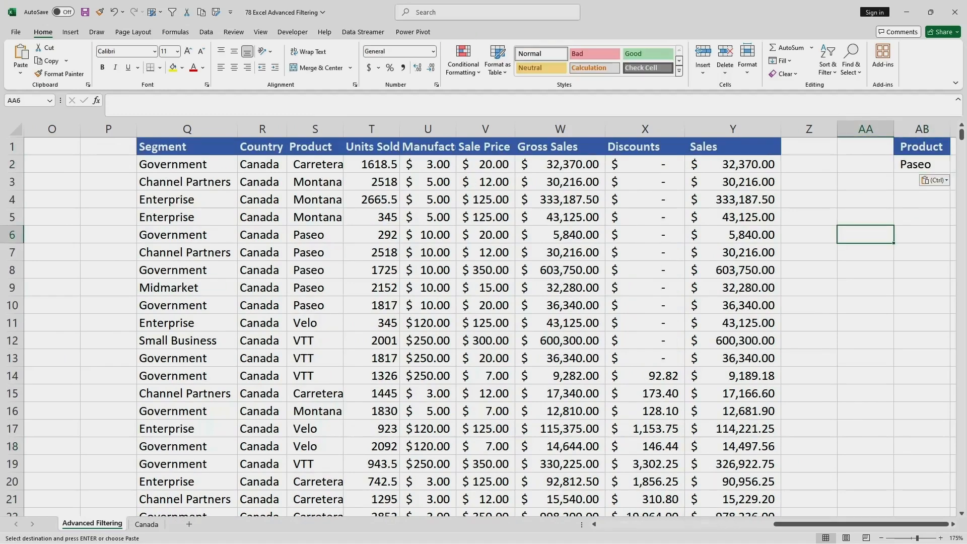
click(954, 525)
click(954, 524)
click(809, 164)
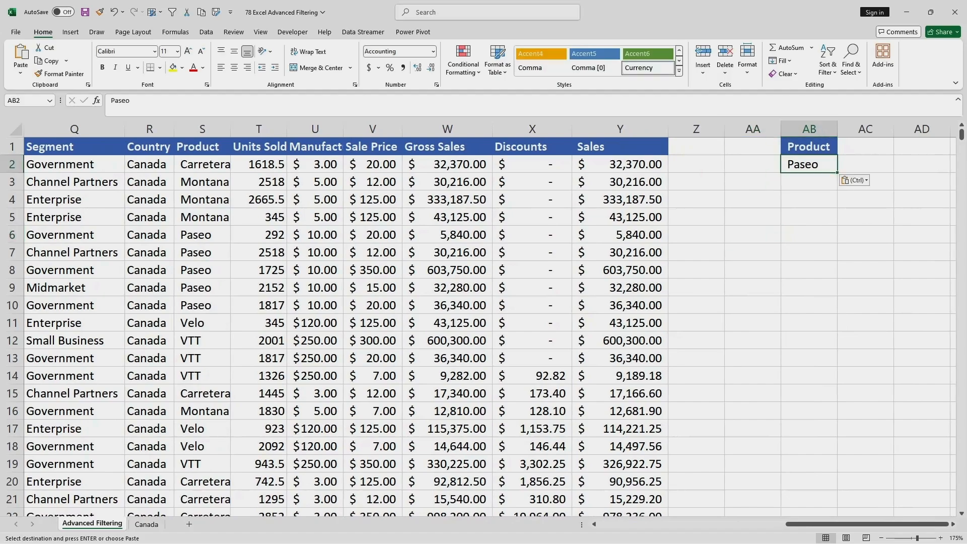
click(865, 288)
Open the Advanced Filter for the source table and choose to copy the results to another location.
drag(819, 525, 632, 525)
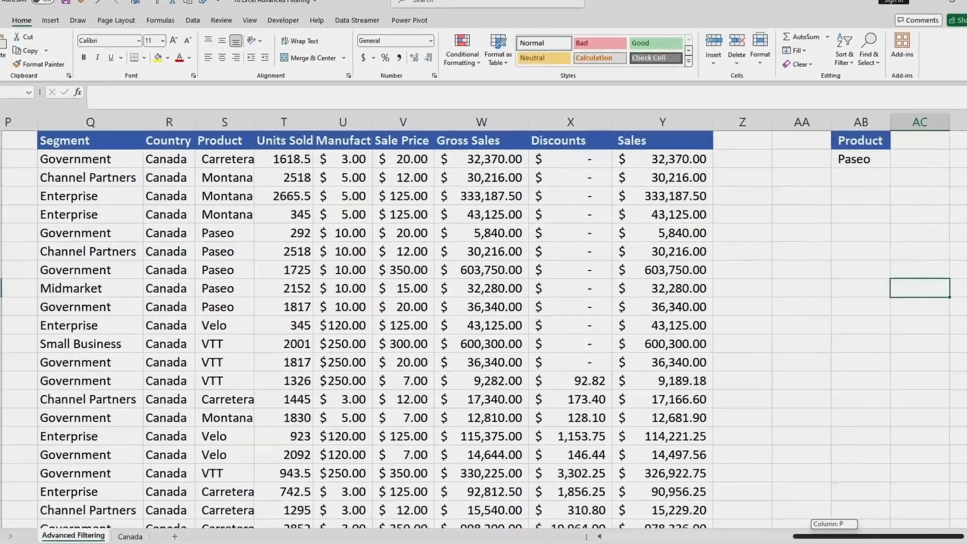
click(474, 308)
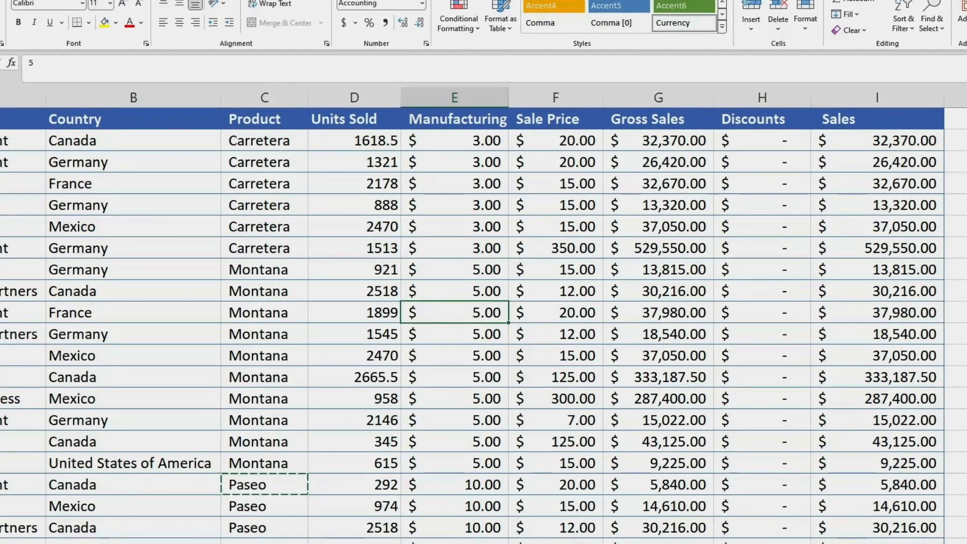
click(209, 1)
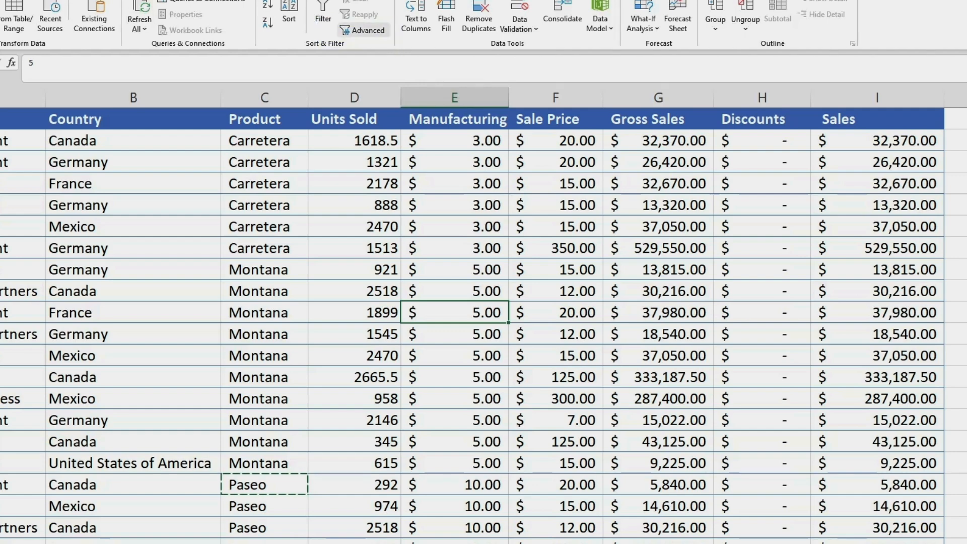
click(363, 30)
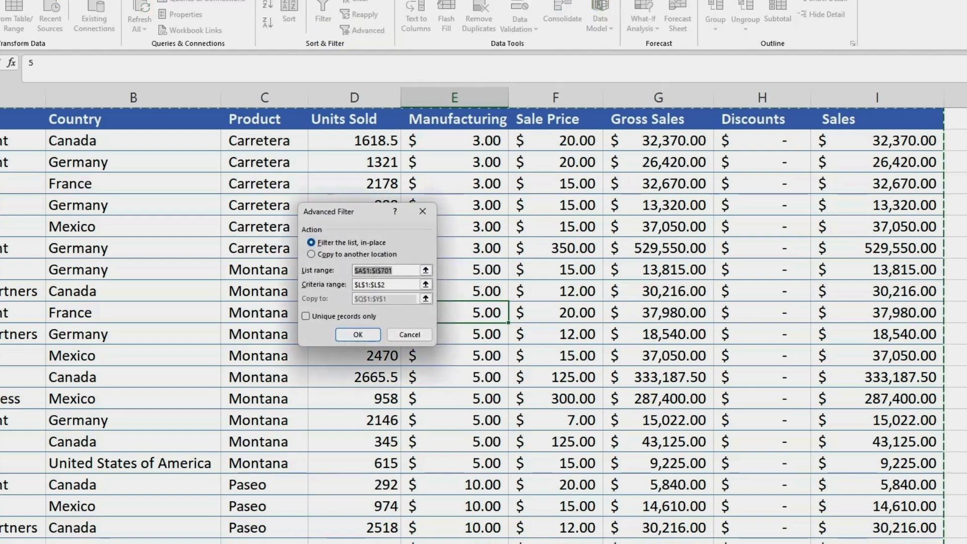
click(356, 255)
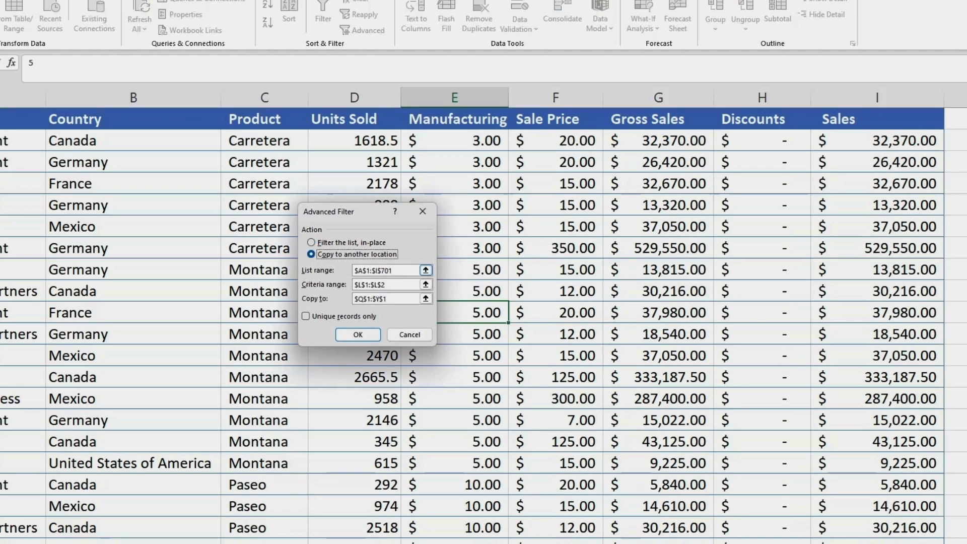
Clear the previous list, criteria and copy-to ranges in the Advanced Filter settings.
drag(398, 270, 349, 299)
key(BackSpace)
key(BackSpace)
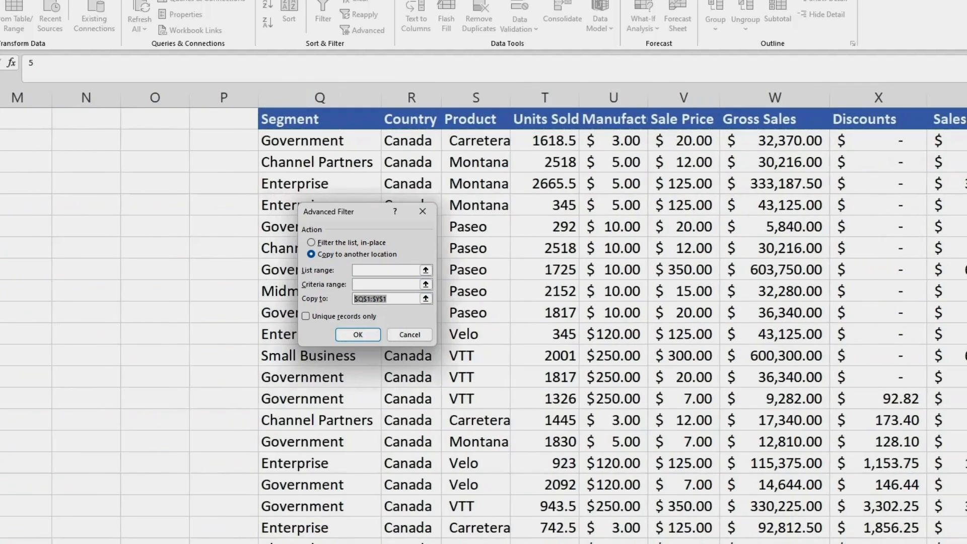
key(BackSpace)
Set the list range to the source table's headers and data, A1 to I701, leaving out the total row.
click(426, 270)
scroll(484, 323, left, 6)
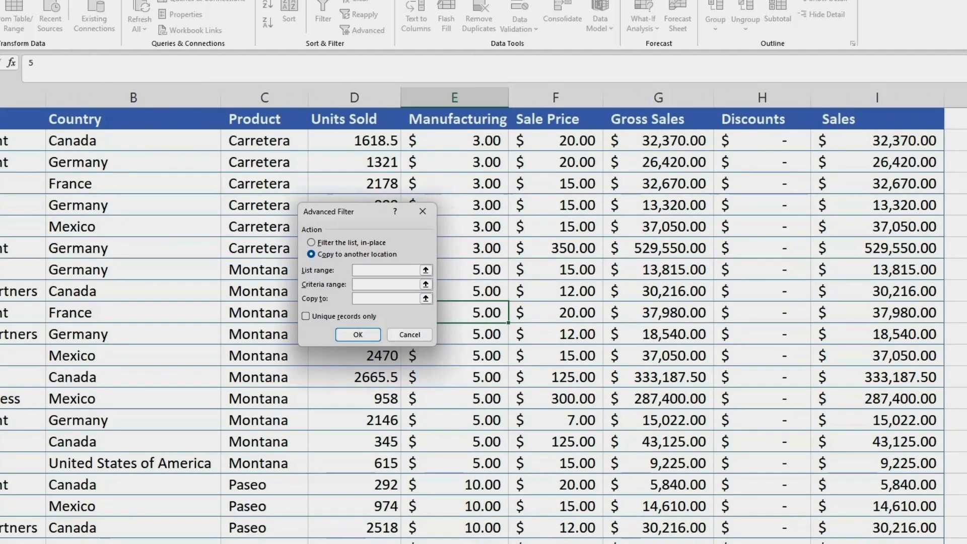
drag(23, 119, 874, 499)
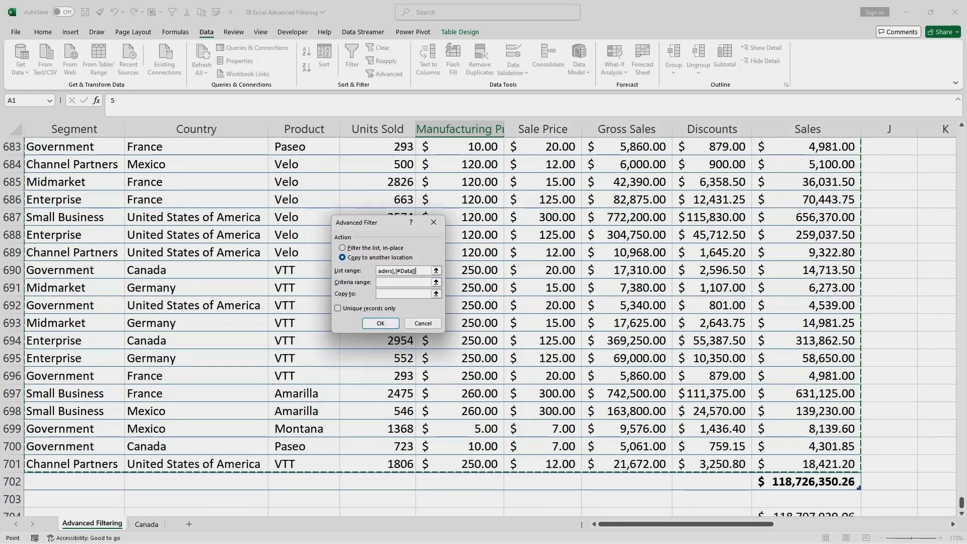
Set the criteria range to AB1:AB2, covering the Product header and Paseo.
drag(635, 524, 735, 524)
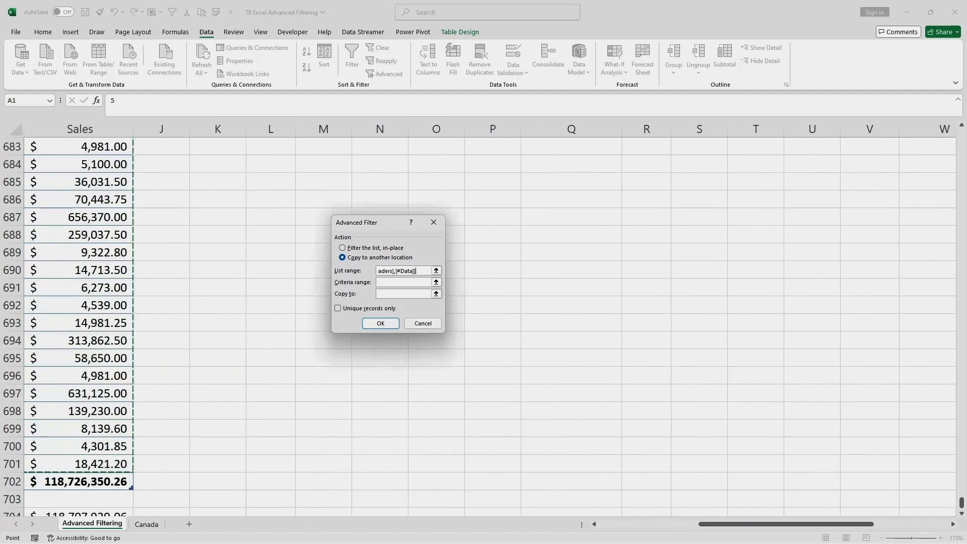
drag(962, 503, 962, 135)
drag(787, 524, 862, 525)
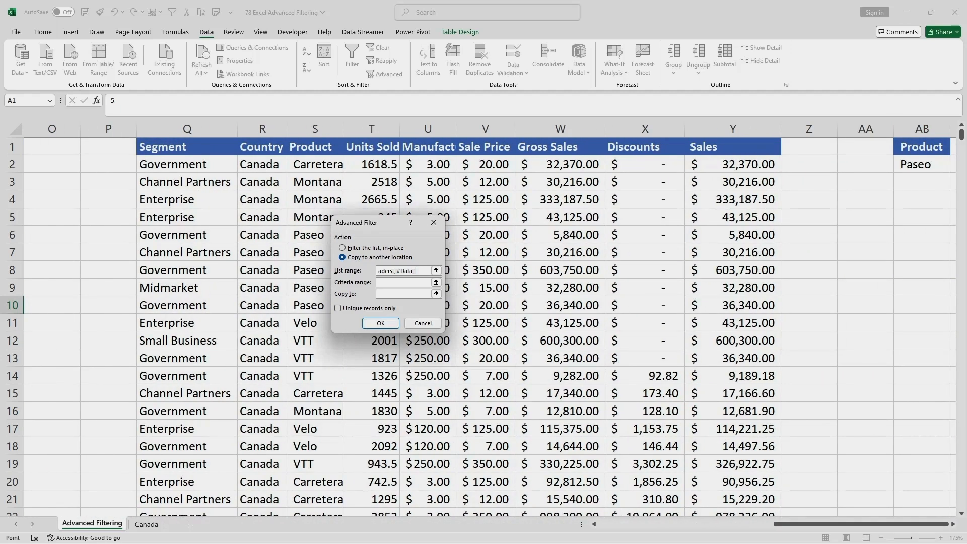
click(403, 282)
drag(922, 146, 923, 166)
Set cell AD1 as the copy-to destination and run the Advanced Filter.
scroll(484, 323, right, 5)
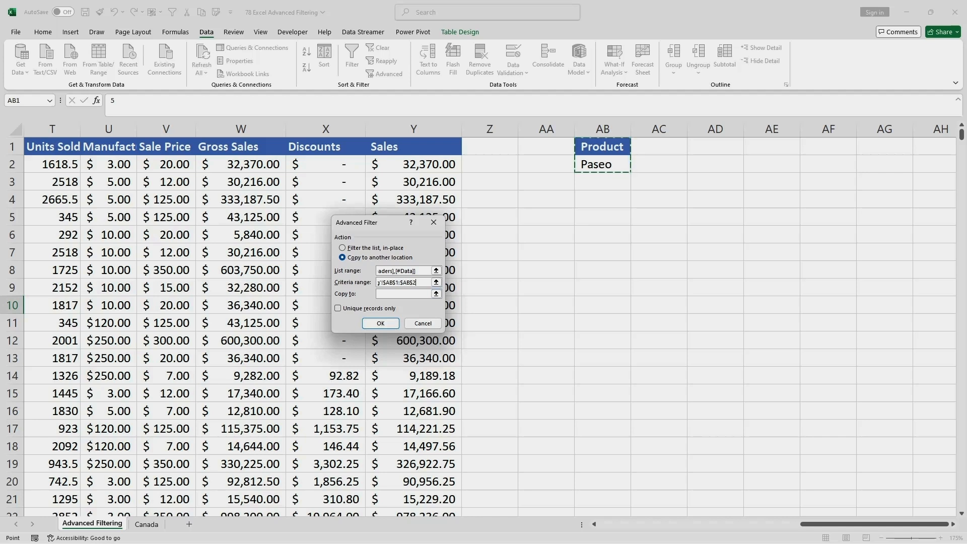
click(403, 293)
click(716, 147)
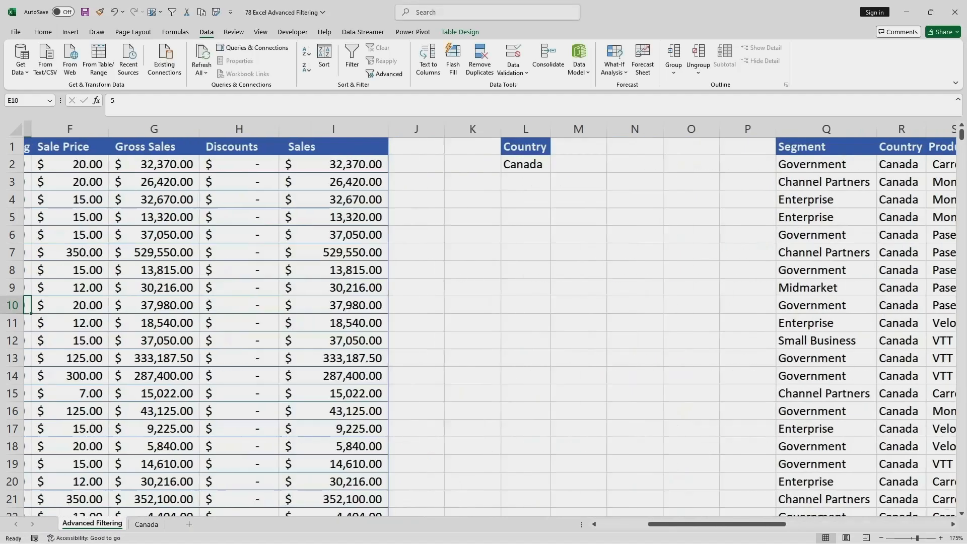
Review the extracted Paseo rows in columns AD to AL down to their last row.
drag(707, 525, 883, 525)
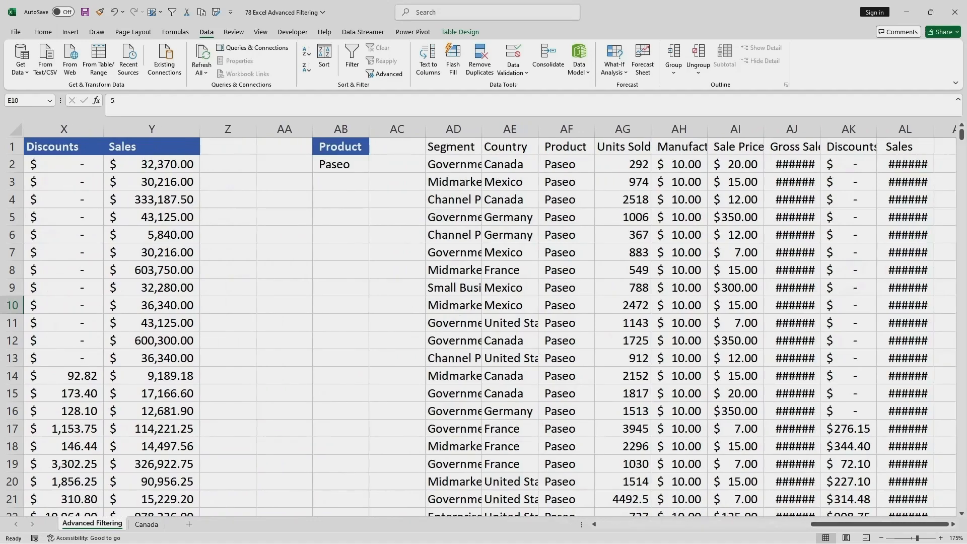
scroll(482, 327, down, 8)
scroll(482, 326, up, 8)
scroll(483, 326, down, 20)
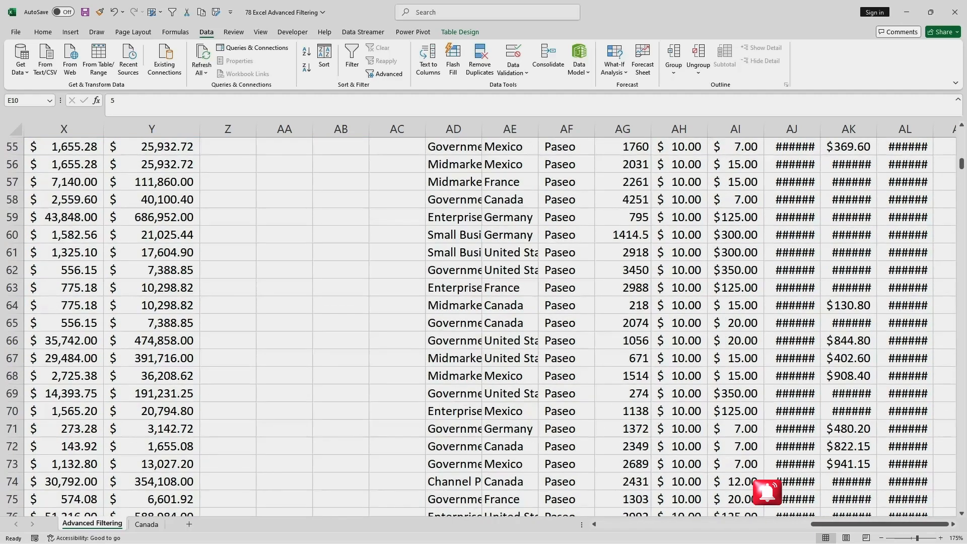
scroll(483, 327, down, 20)
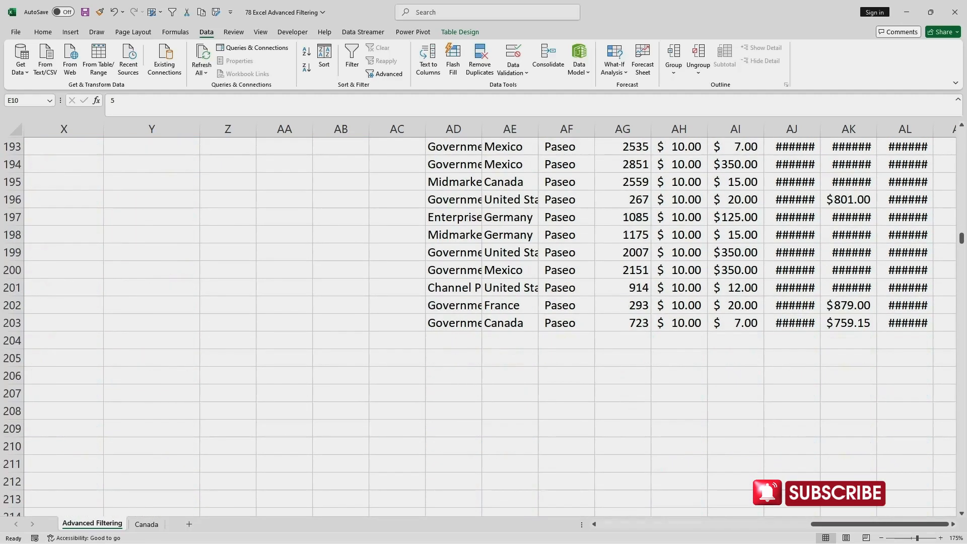
scroll(483, 327, up, 20)
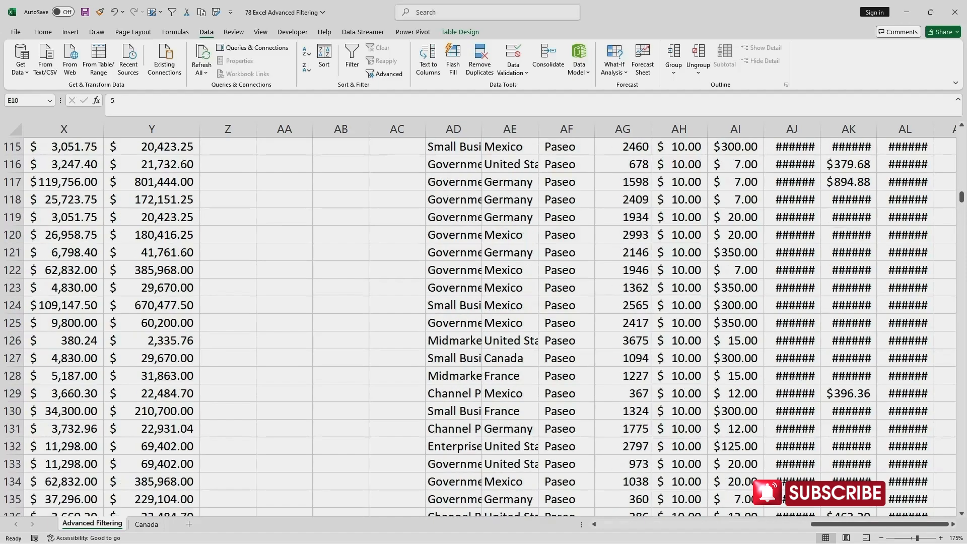
scroll(483, 327, up, 20)
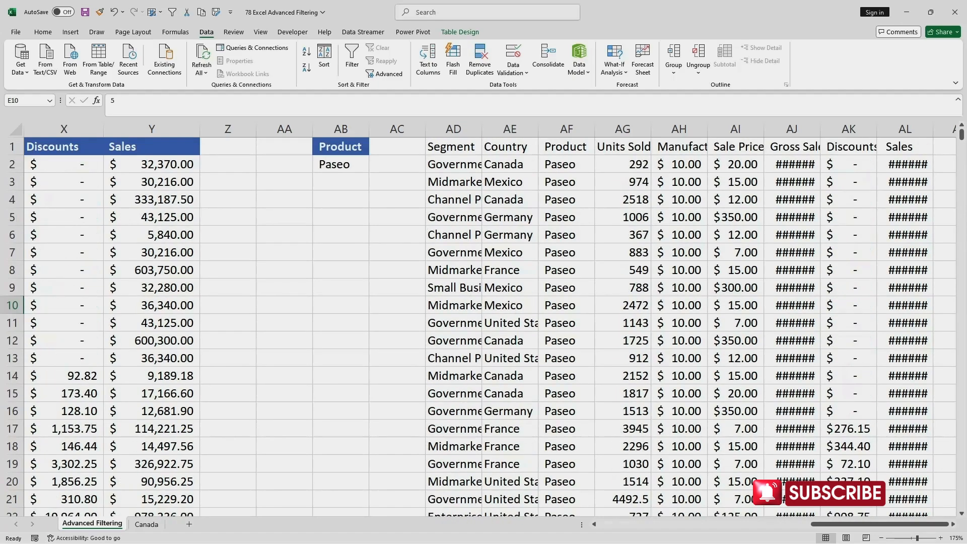
Apply the formatting of the Product header in AB1 to the extracted headers AD1:AL1 with Format Painter.
click(566, 164)
click(340, 147)
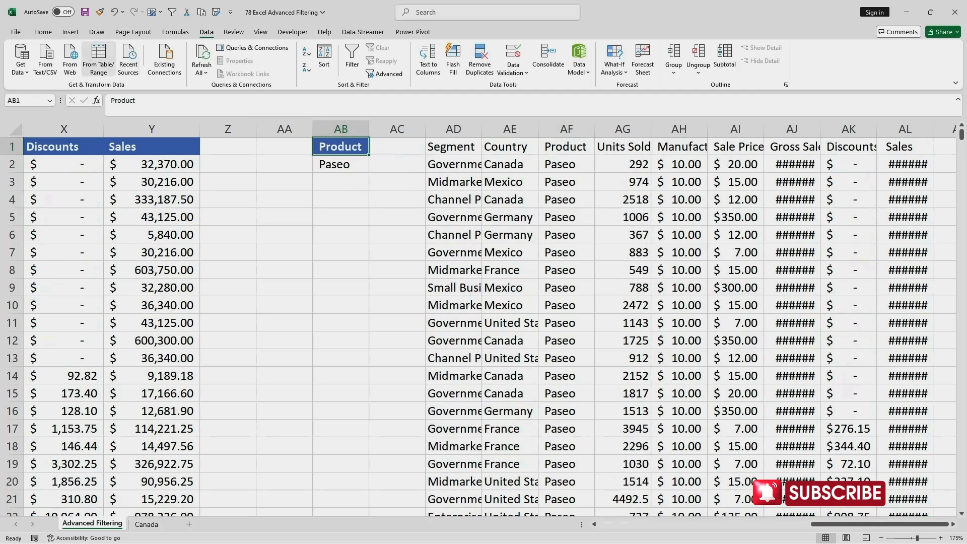
click(43, 32)
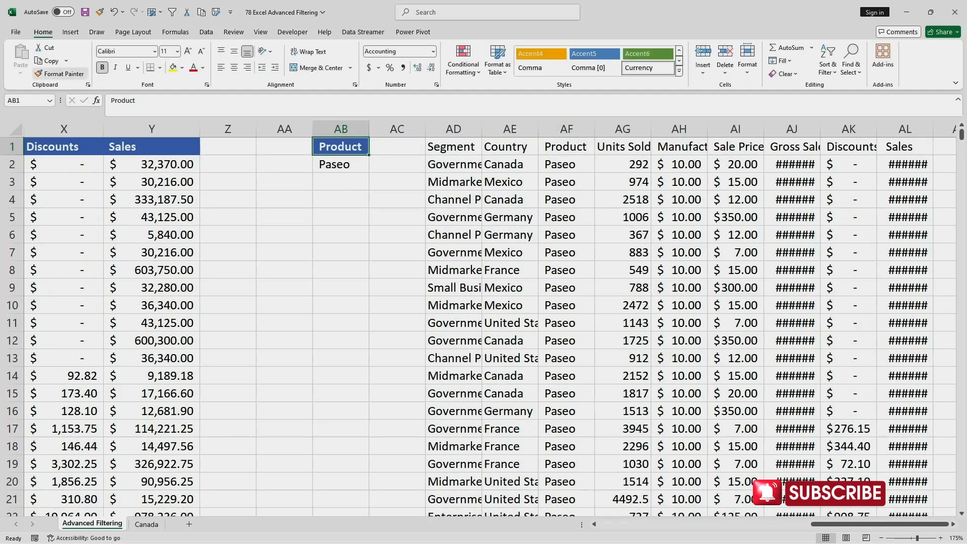
click(56, 73)
drag(428, 147, 906, 146)
click(679, 182)
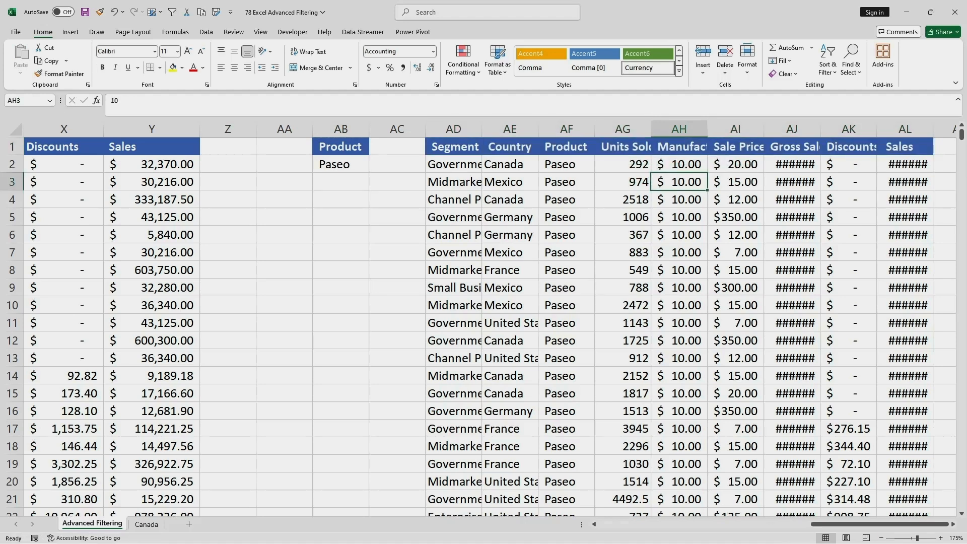
AutoFit the widths of columns AD to AL to their contents.
drag(453, 129, 933, 129)
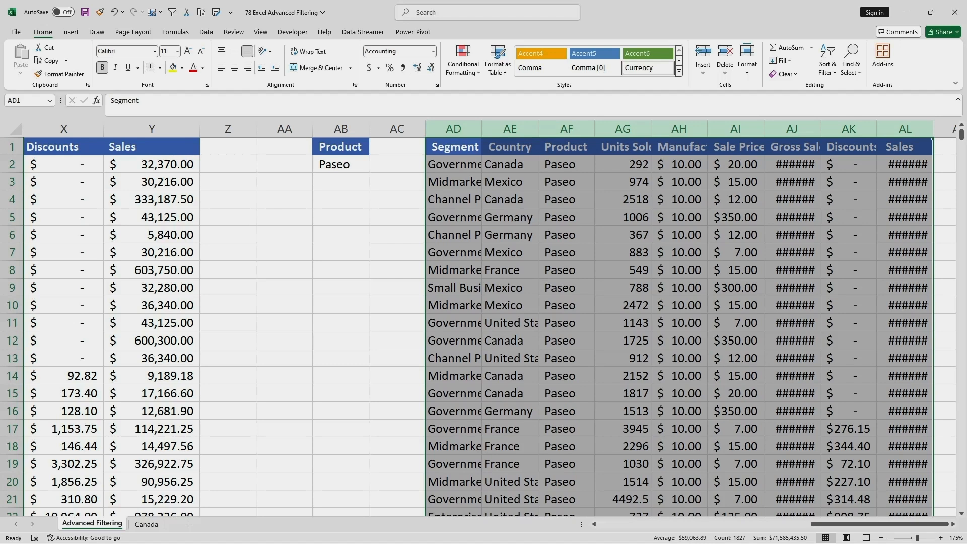
double_click(764, 129)
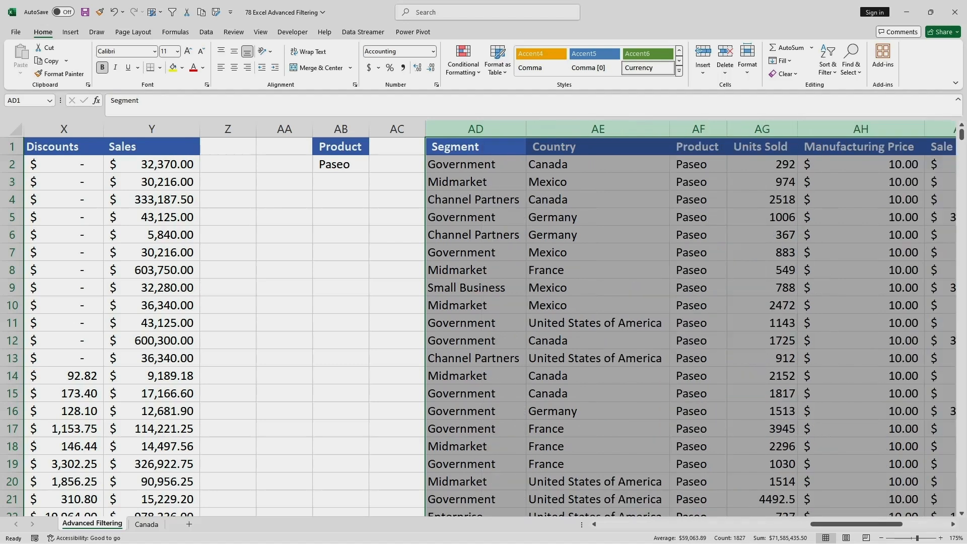
click(599, 217)
double_click(526, 129)
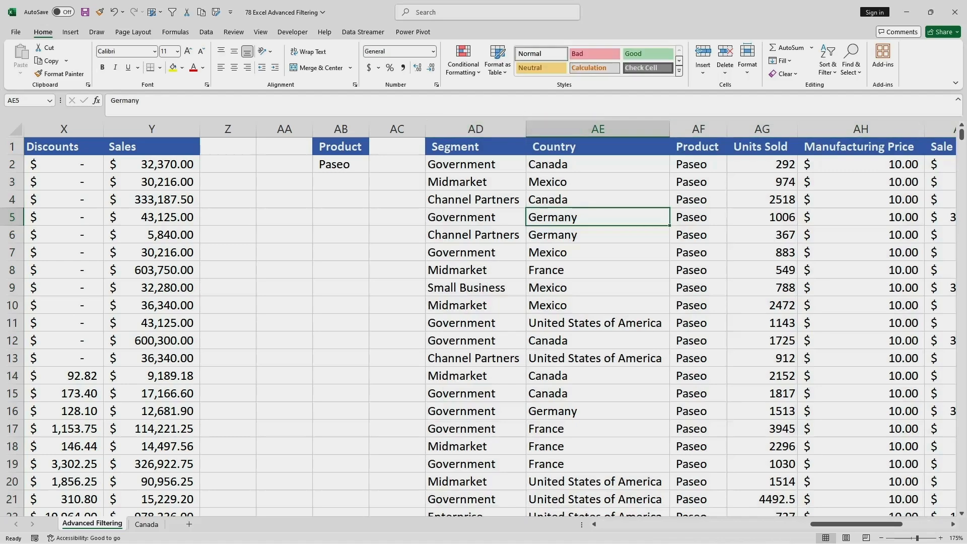
Select the extracted Product values in AF2:AF203 to check their count, and return to the start of the source table.
click(699, 147)
drag(698, 164, 728, 490)
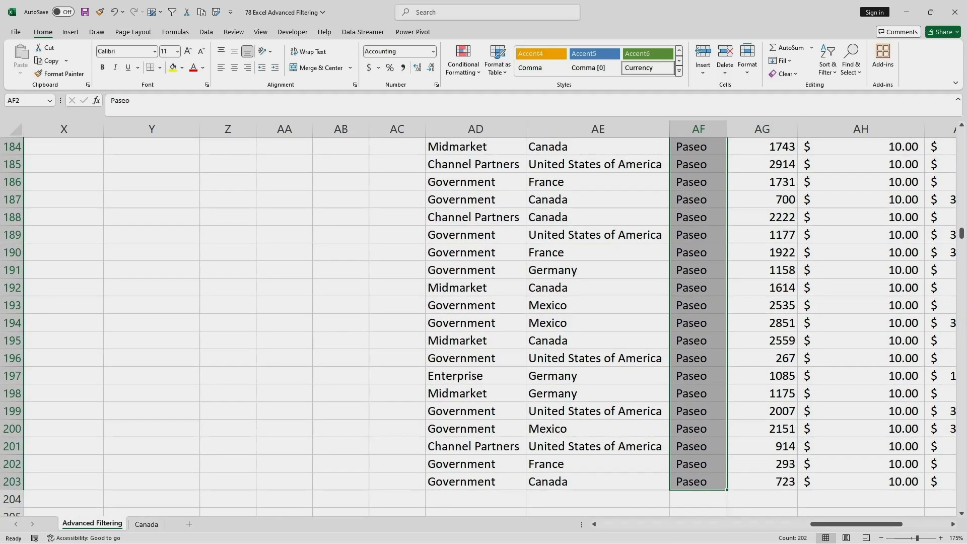
scroll(483, 323, up, 17)
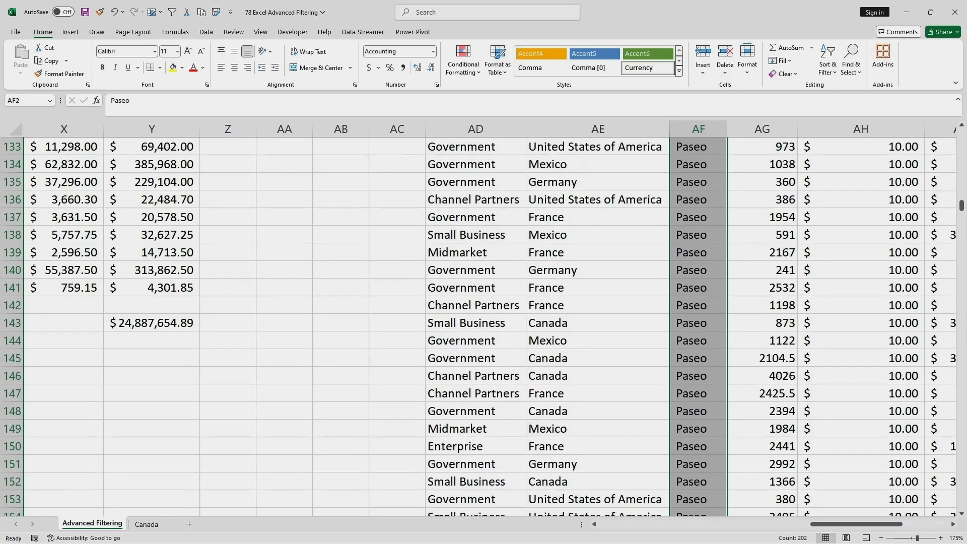
scroll(735, 510, up, 10)
drag(832, 524, 620, 525)
scroll(620, 524, up, 20)
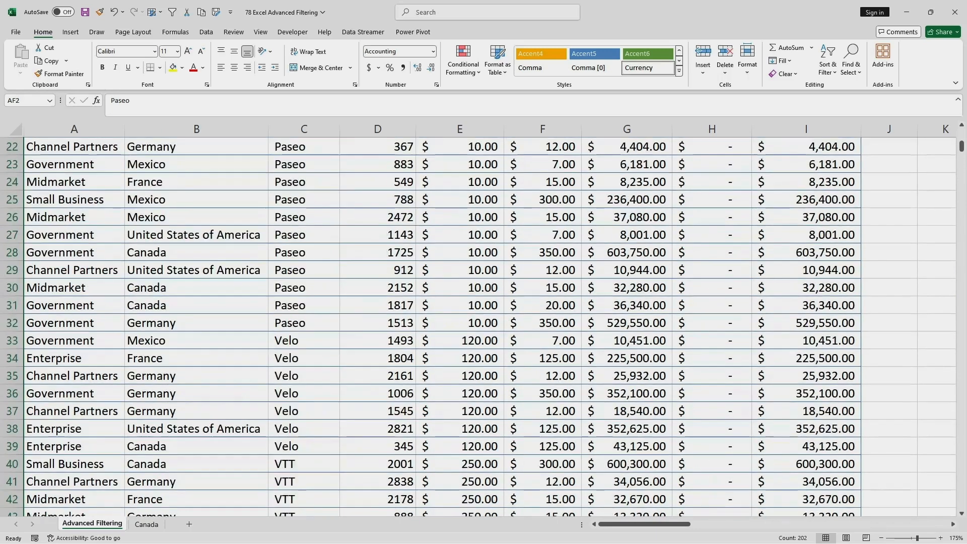
scroll(484, 322, up, 7)
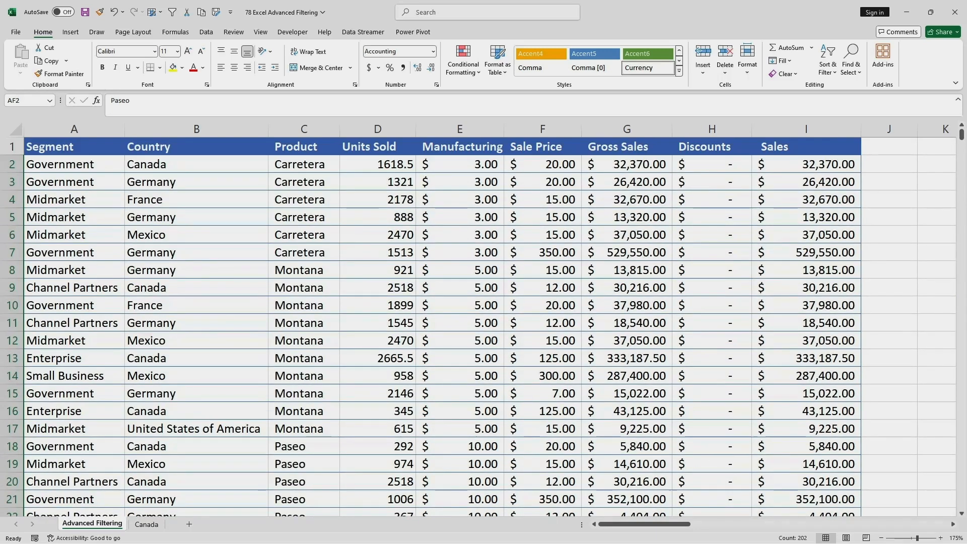